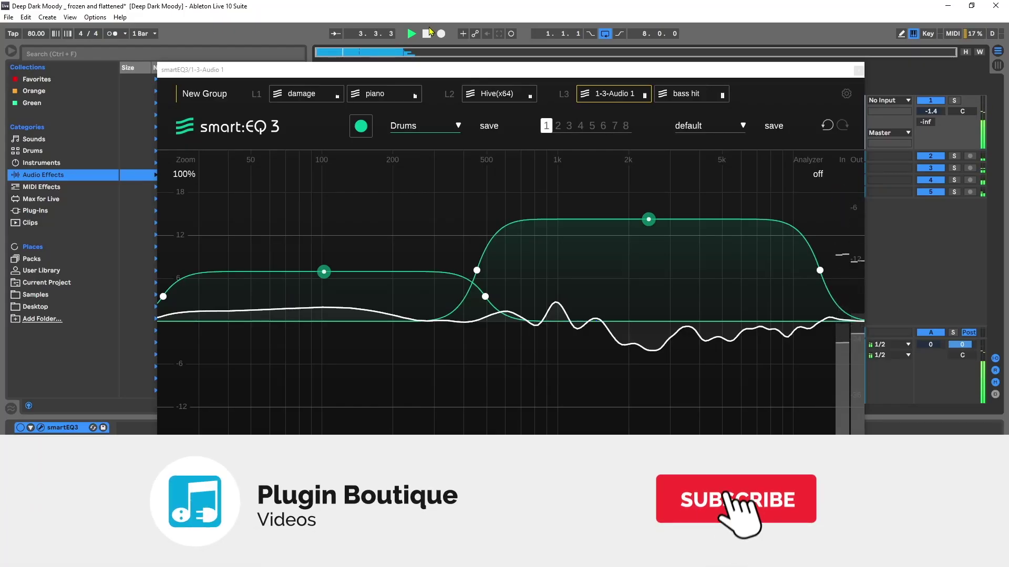
Step: Switch smart:EQ 3 to the group overview showing five instances across layers L1–L3
click(214, 95)
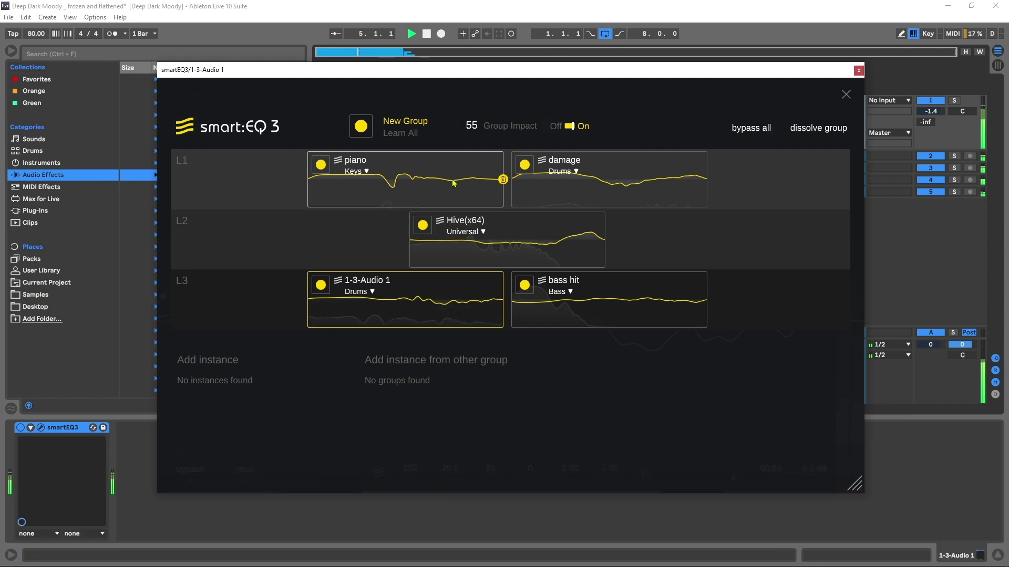
Step: Move the piano and bass hit instances into layer L2 and Hive(x64) down into L3
drag(454, 183, 694, 233)
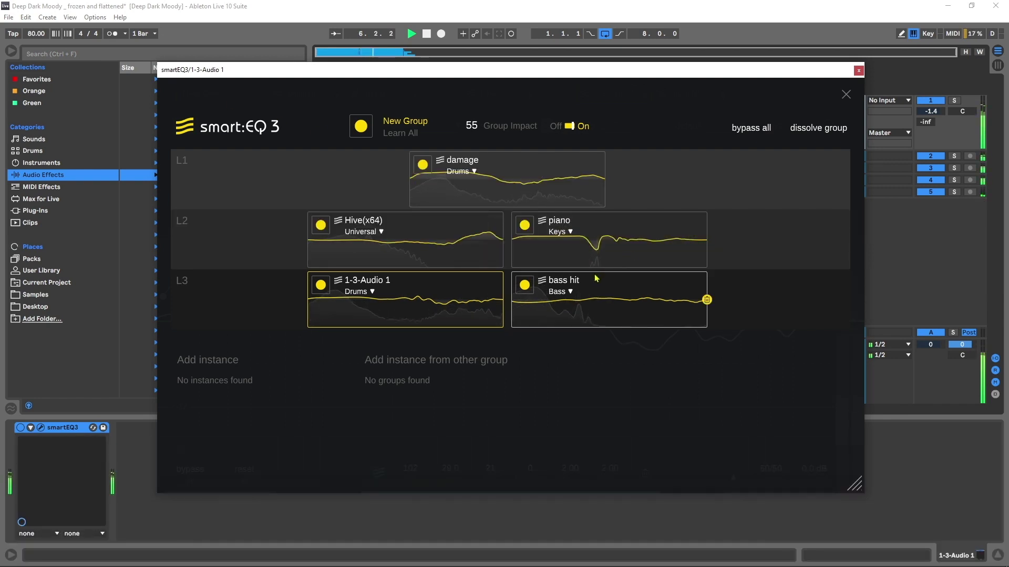
drag(560, 284, 586, 244)
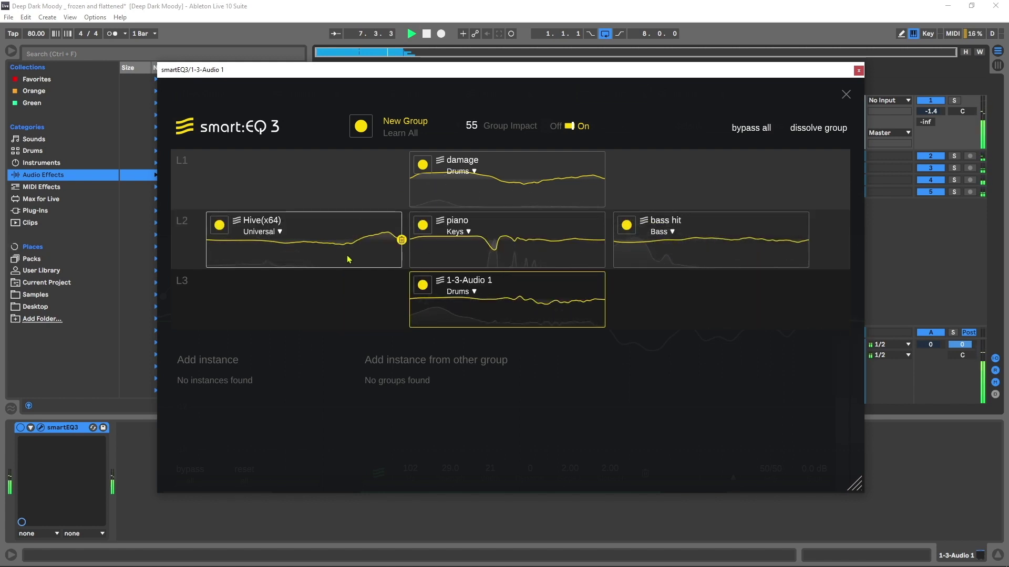
drag(347, 259, 349, 286)
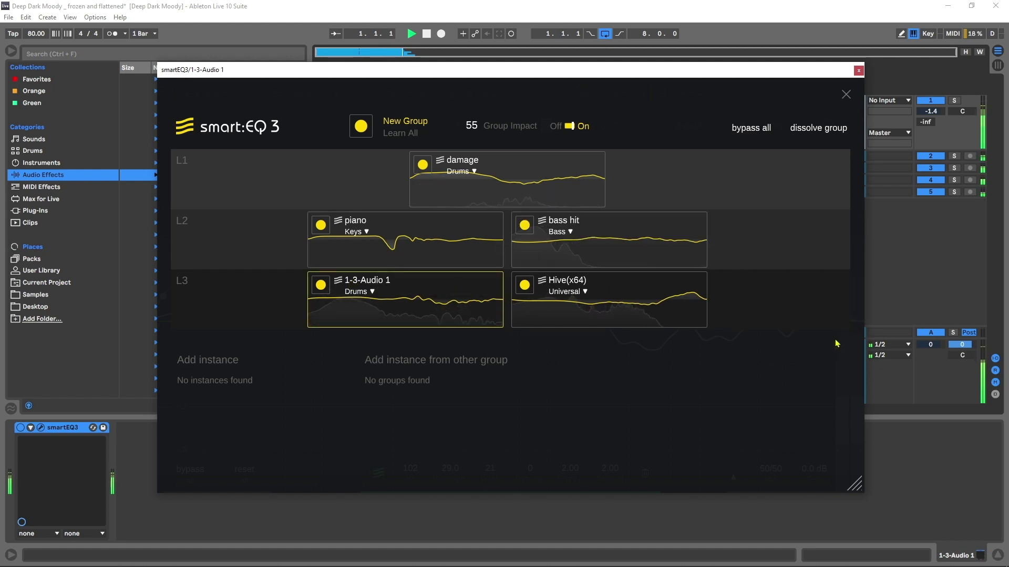
Step: Compare with bypass all, move piano up into L1 beside damage, and return to the EQ curve
click(753, 130)
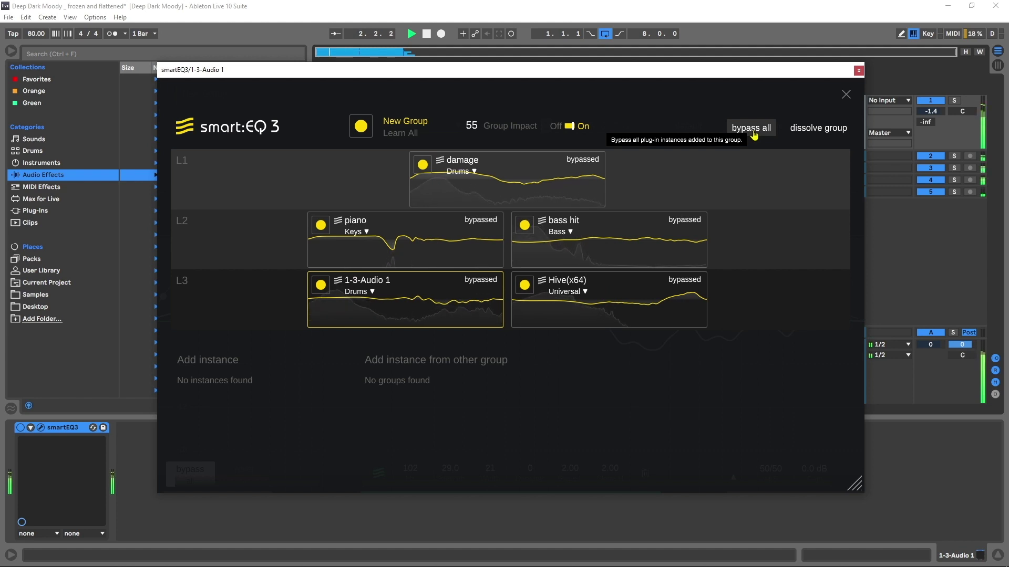
click(753, 132)
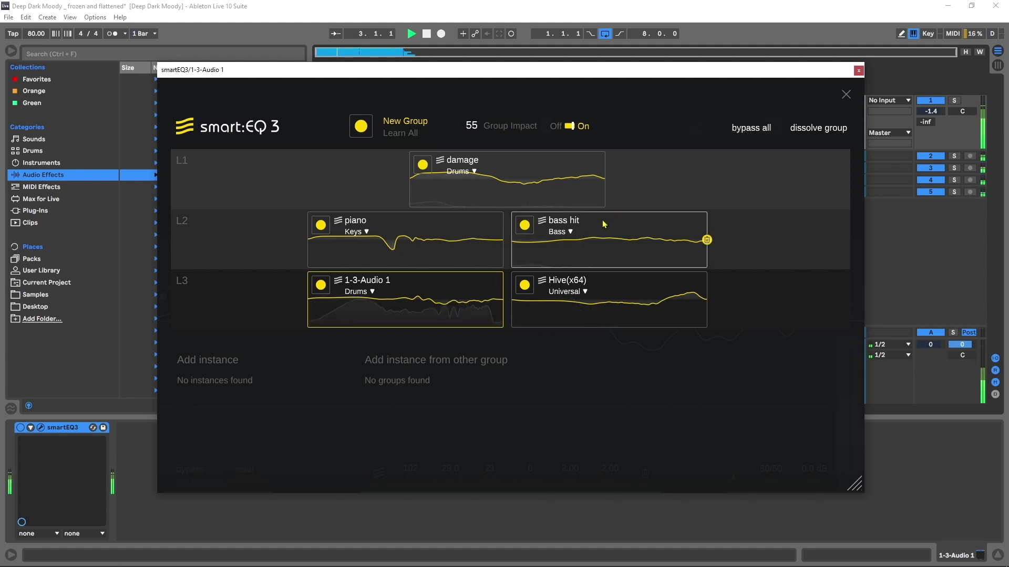
drag(493, 254, 489, 184)
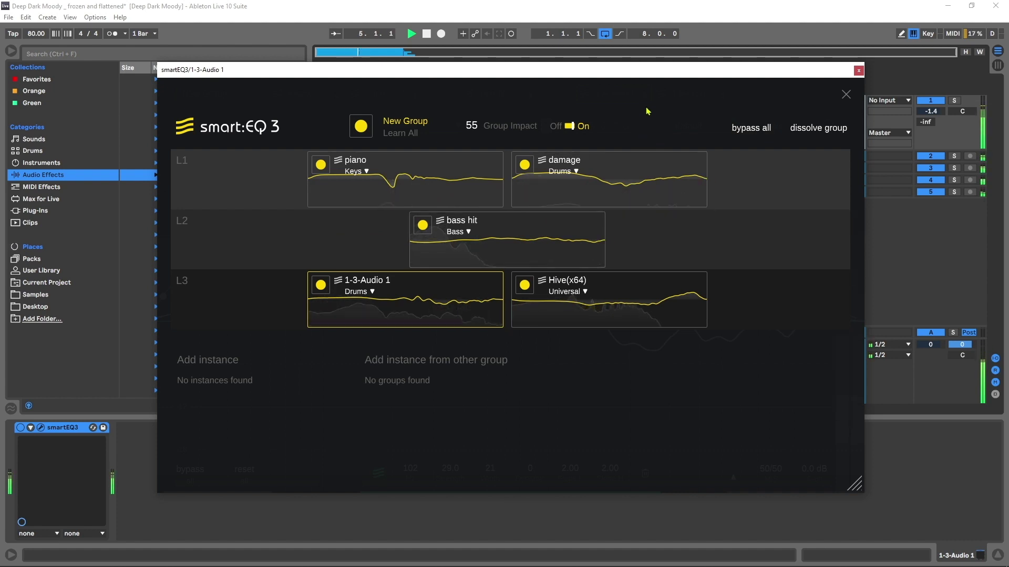
click(742, 129)
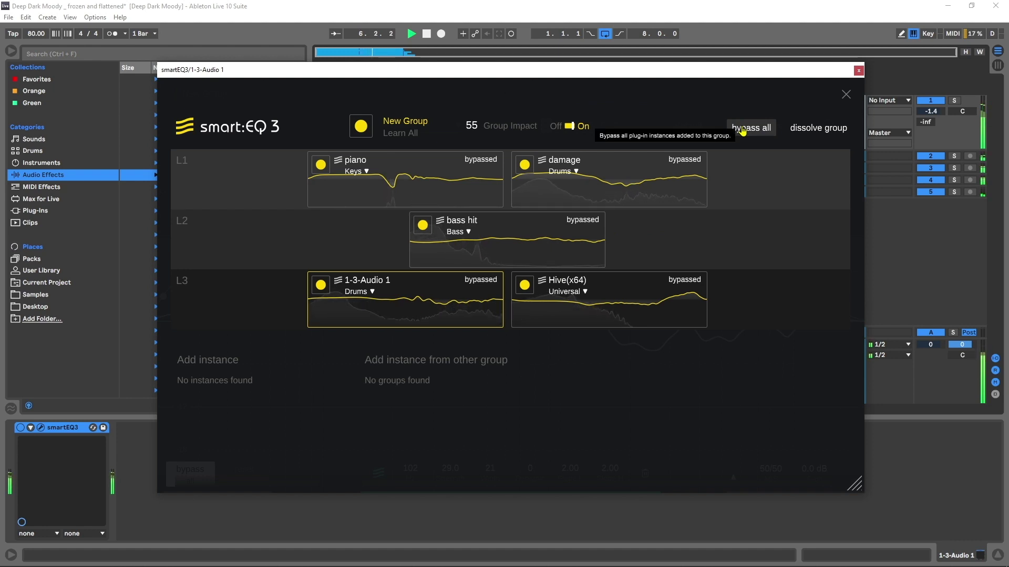
click(742, 129)
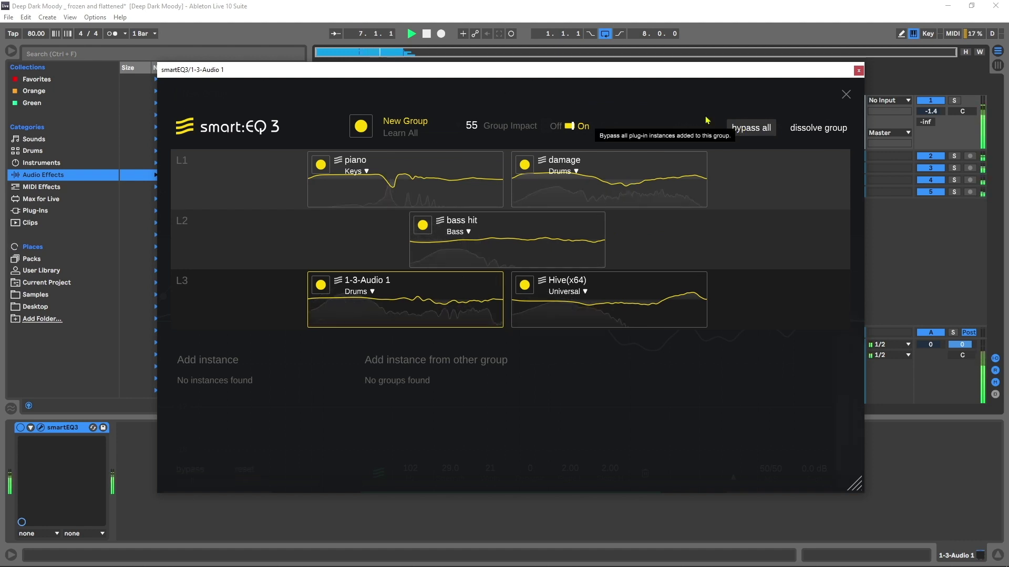
click(846, 95)
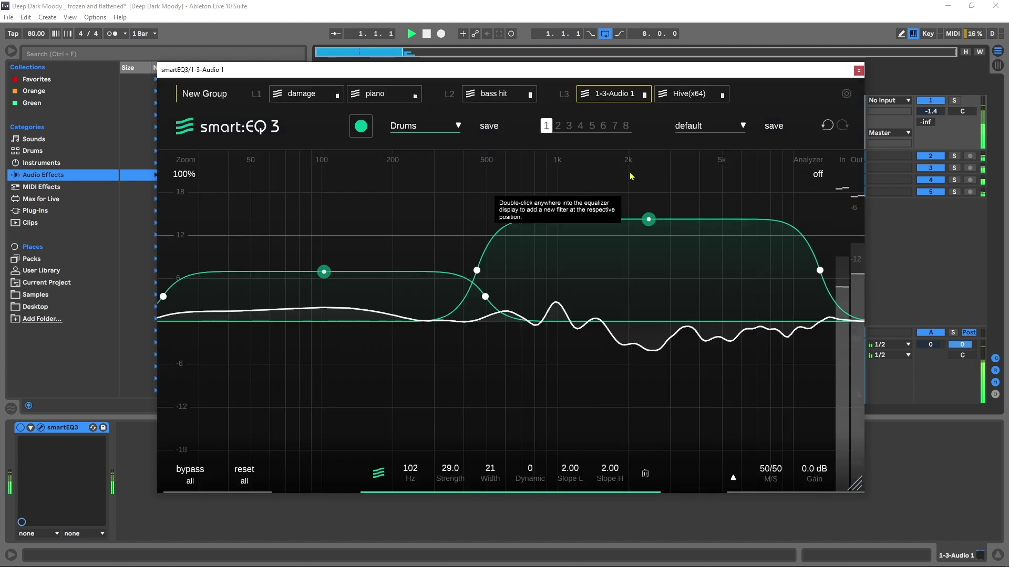
Step: Stop playback, enlarge and reposition the smart:EQ 3 window, and show its profile list
key(space)
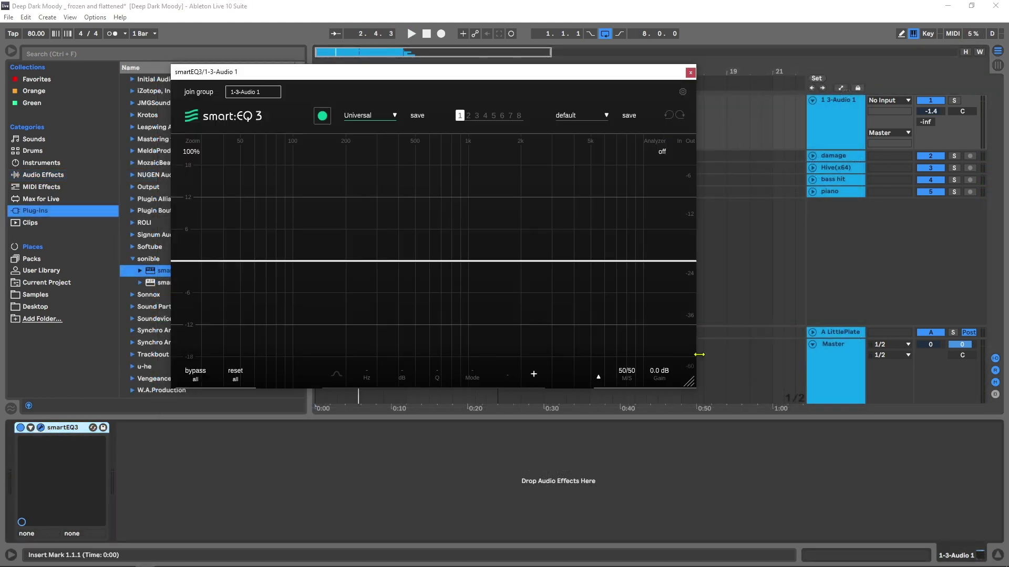
drag(688, 382, 939, 488)
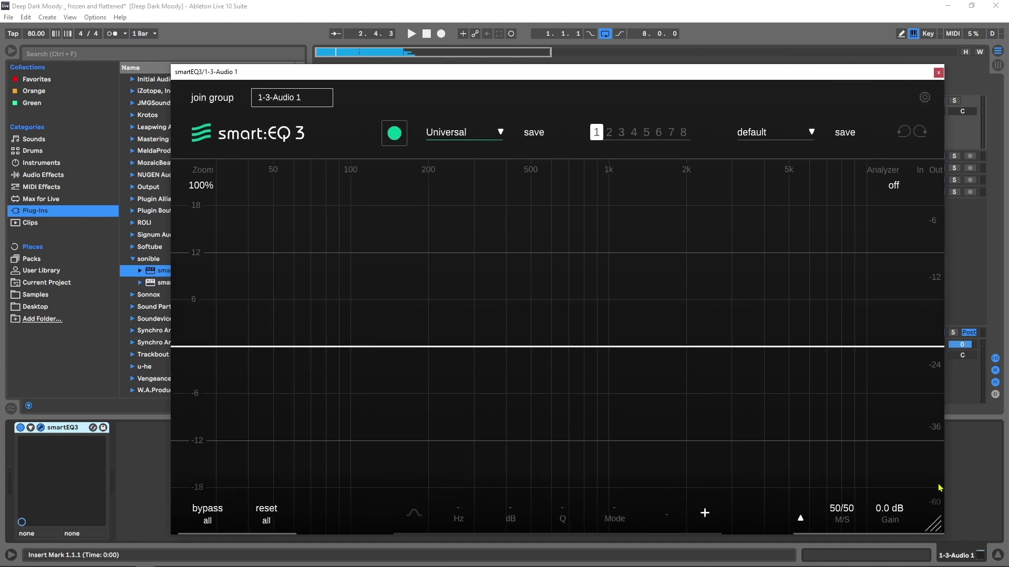
drag(553, 80, 506, 62)
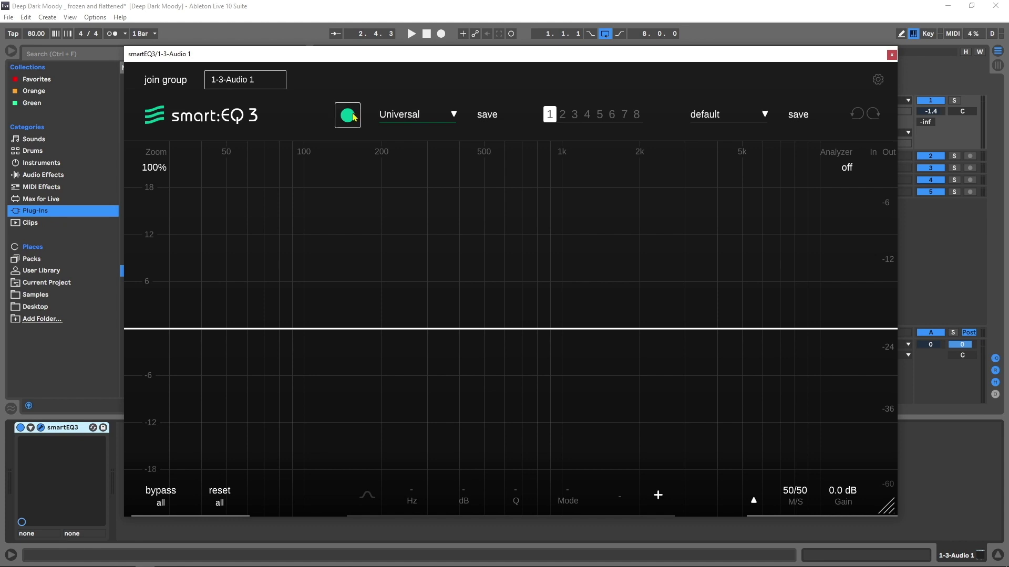
click(391, 117)
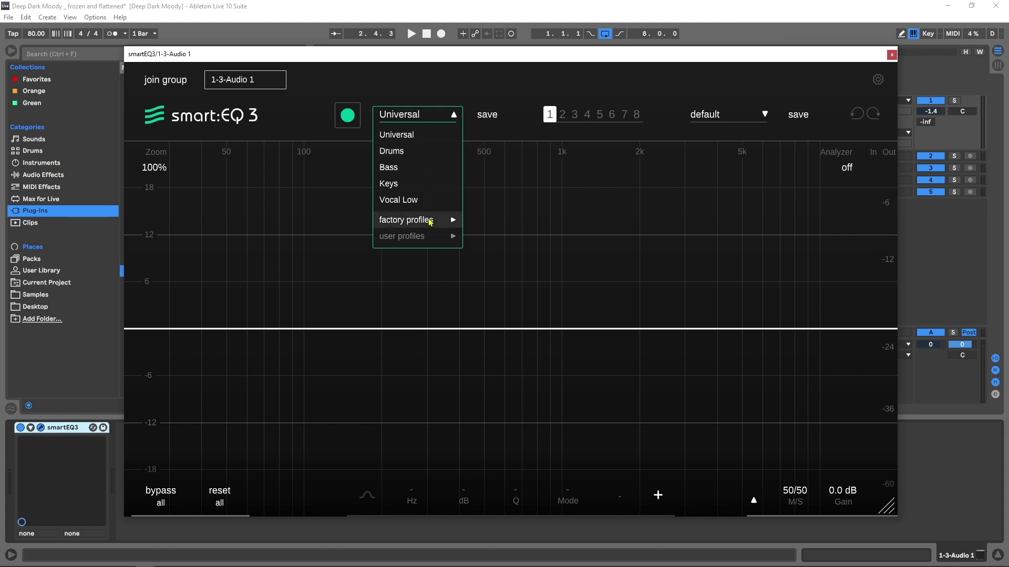
Step: Select the Drums profile and play with track 1 soloed so smart:EQ learns a curve
click(402, 154)
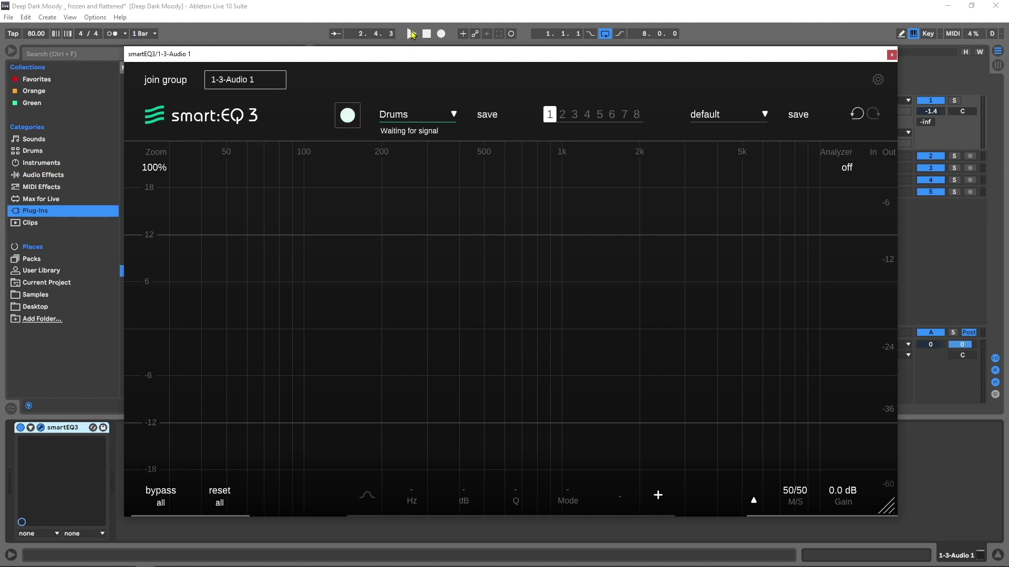
click(412, 33)
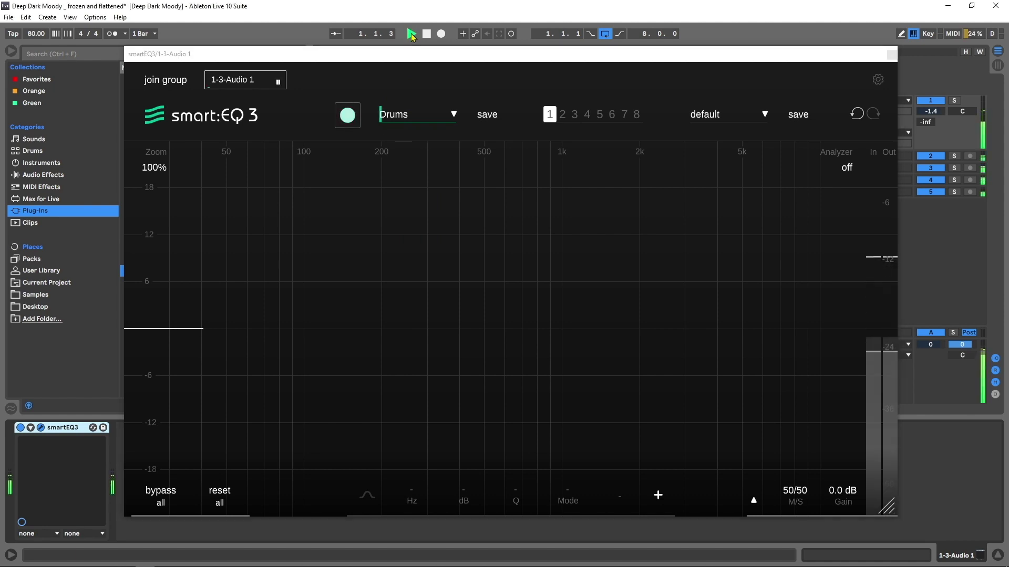
click(525, 55)
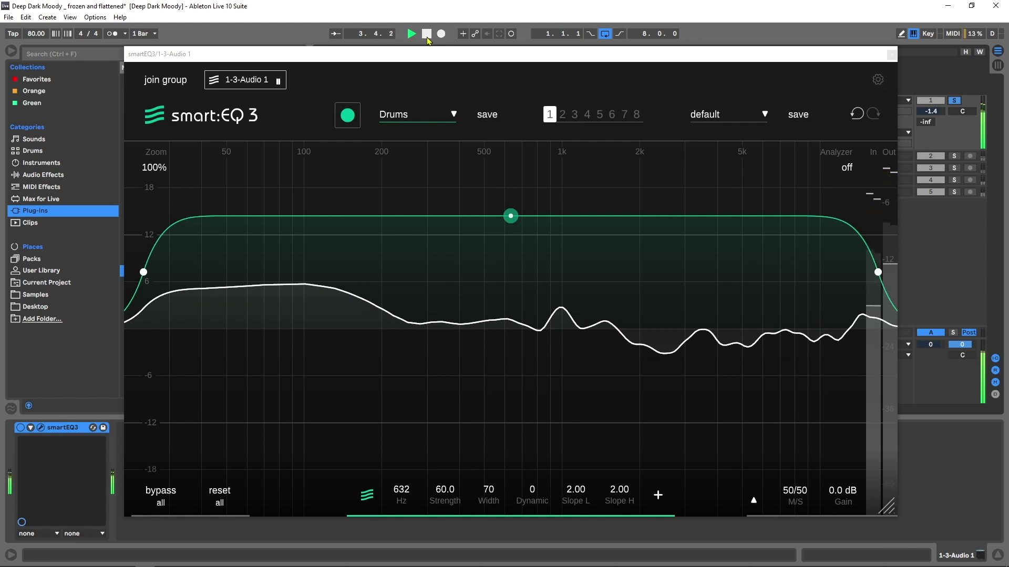
Step: A/B the EQ with bypass, then shift the smart band up in frequency and adjust its strength
click(157, 497)
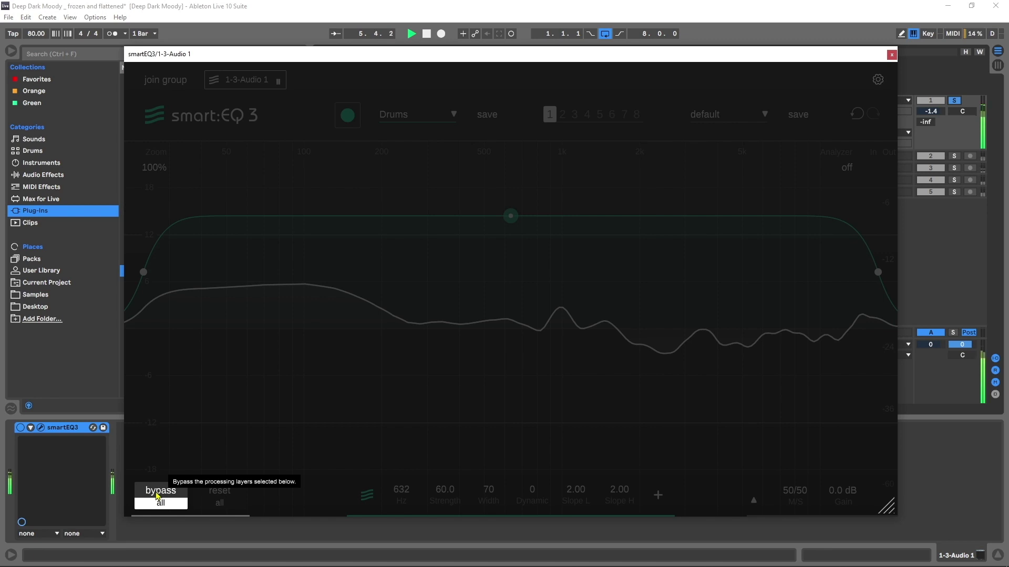
click(158, 496)
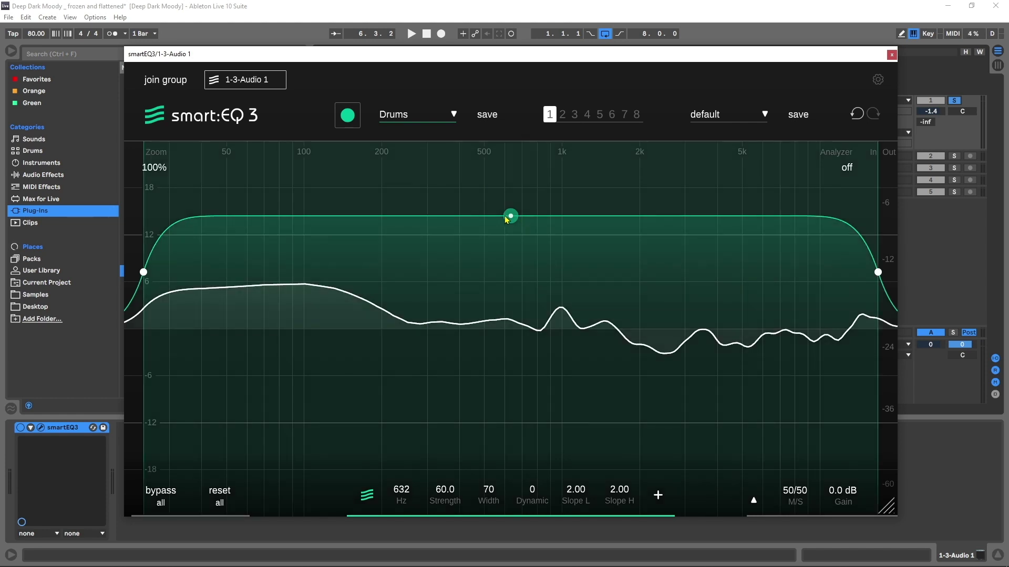
mouse_move(509, 219)
mouse_down()
mouse_move(540, 190)
mouse_move(525, 221)
mouse_up()
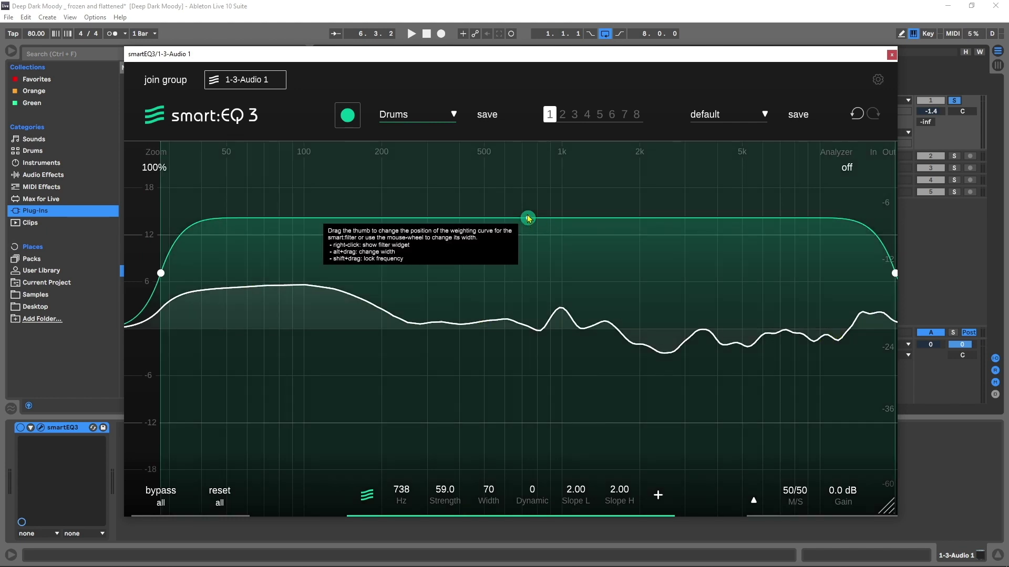
mouse_move(528, 218)
mouse_down()
mouse_move(517, 131)
mouse_move(538, 317)
mouse_move(531, 475)
mouse_move(548, 248)
mouse_move(538, 218)
mouse_move(594, 216)
mouse_move(524, 222)
mouse_up()
Step: Narrow the band from both edges to centre at 1.2 kHz, Width 57, Strength 56.5
drag(157, 275, 425, 287)
drag(896, 279, 736, 276)
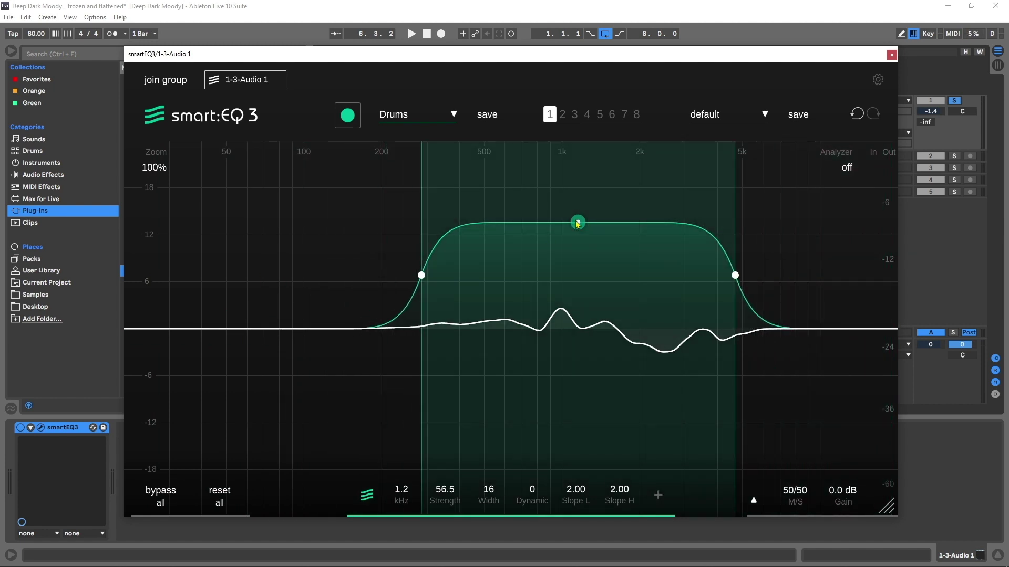
scroll(577, 223, down, 2)
scroll(578, 224, up, 8)
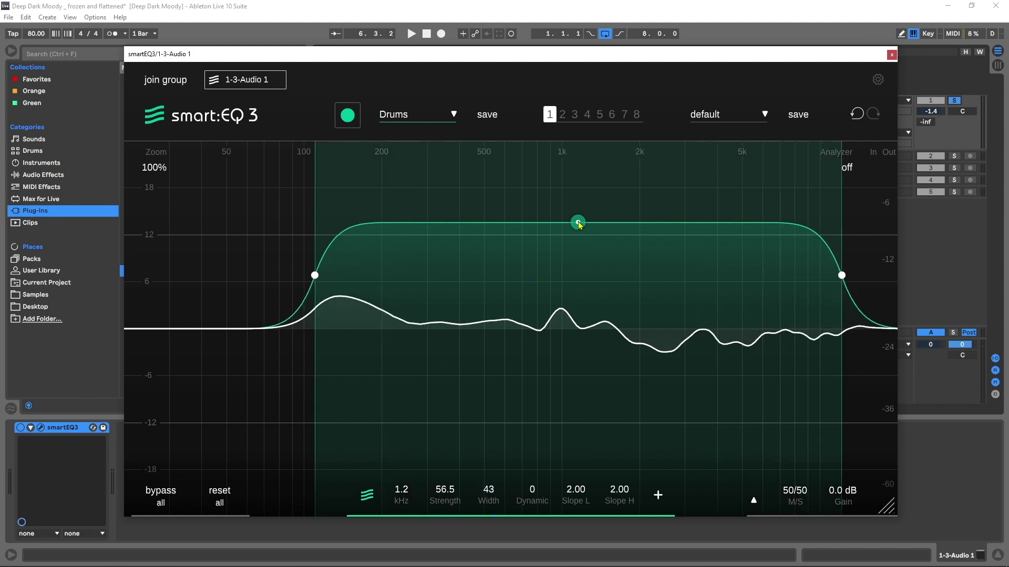
scroll(578, 223, up, 3)
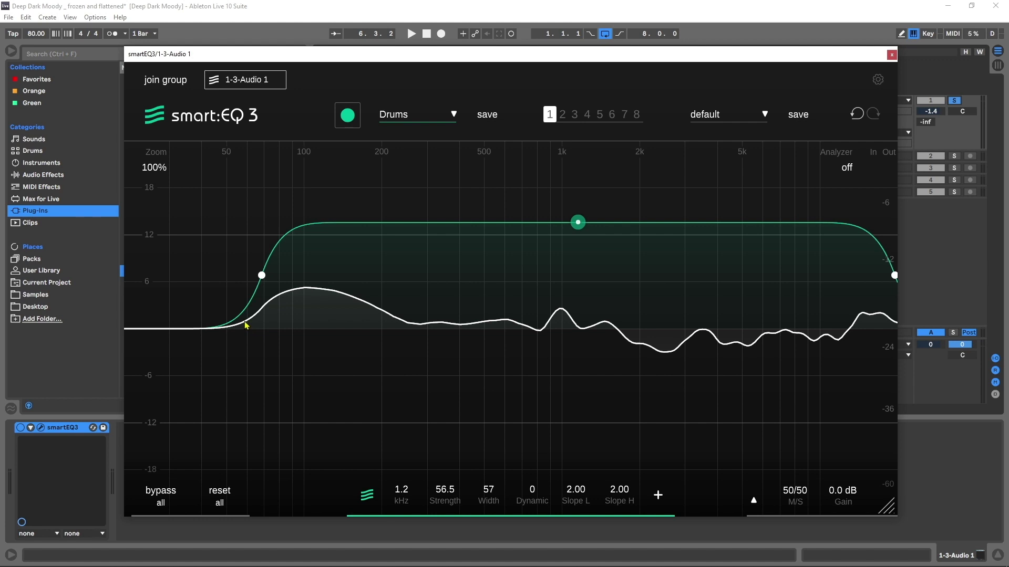
double_click(197, 328)
drag(197, 328, 203, 280)
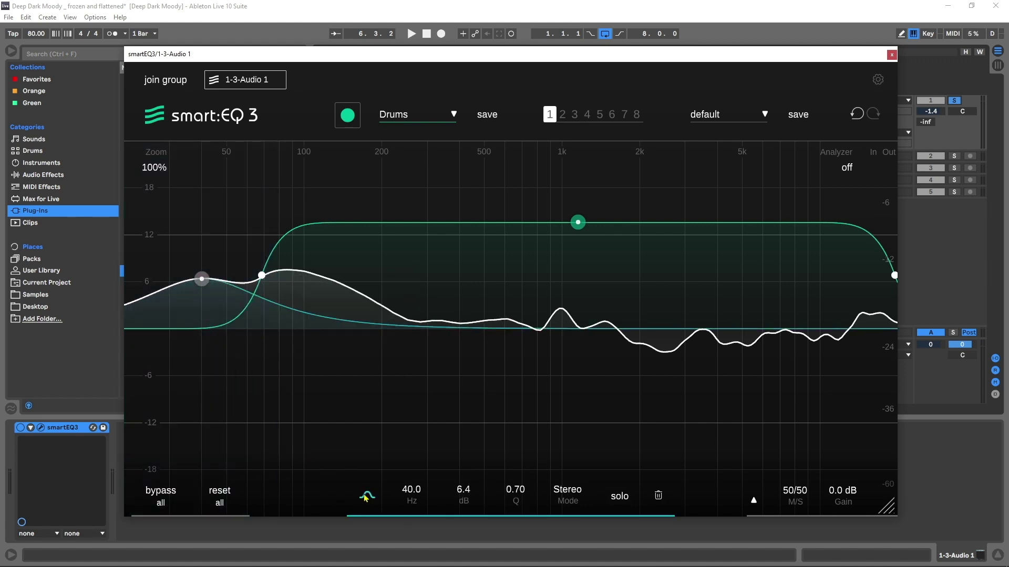
click(366, 496)
click(369, 496)
click(369, 496)
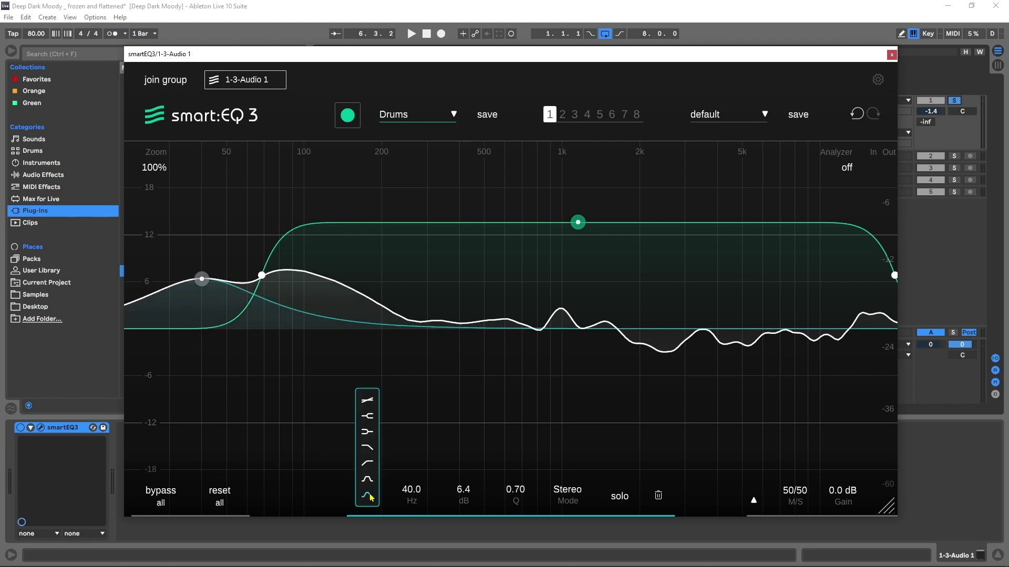
click(367, 465)
double_click(202, 353)
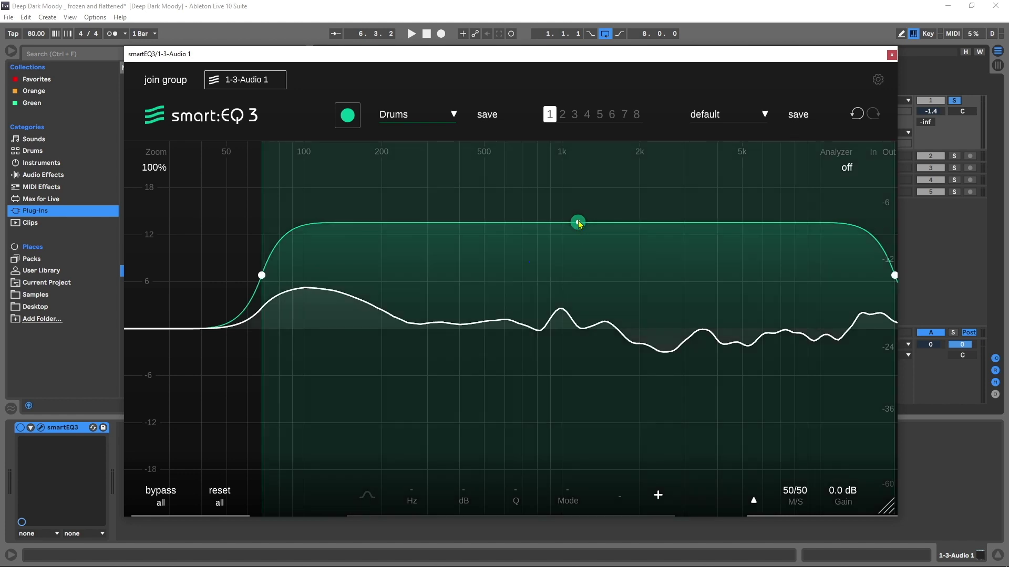
Step: Lower the band to about 592 Hz, split it, and narrow the low band near 60 Hz with lower strength
drag(577, 238, 504, 239)
click(658, 496)
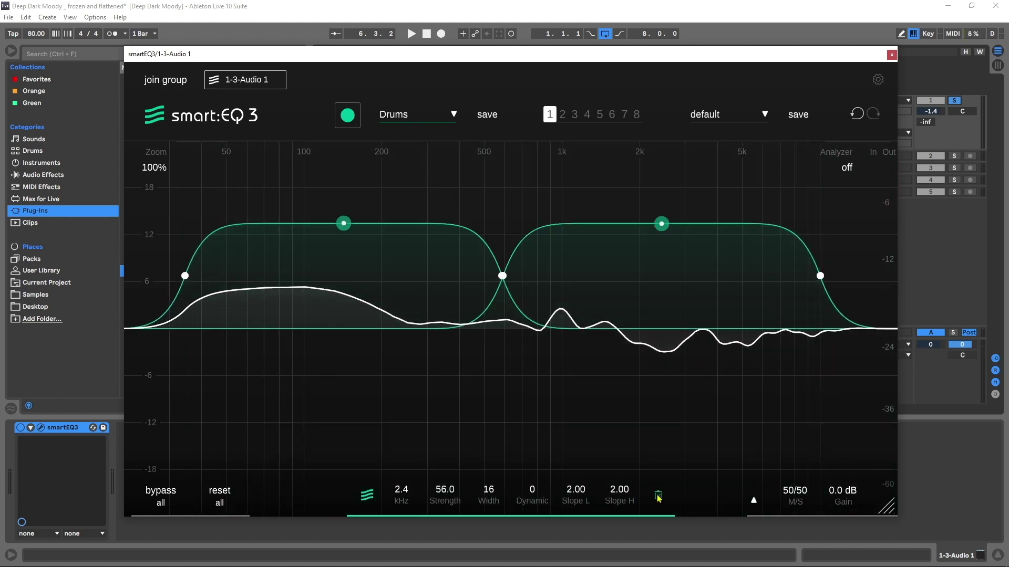
drag(382, 237, 374, 242)
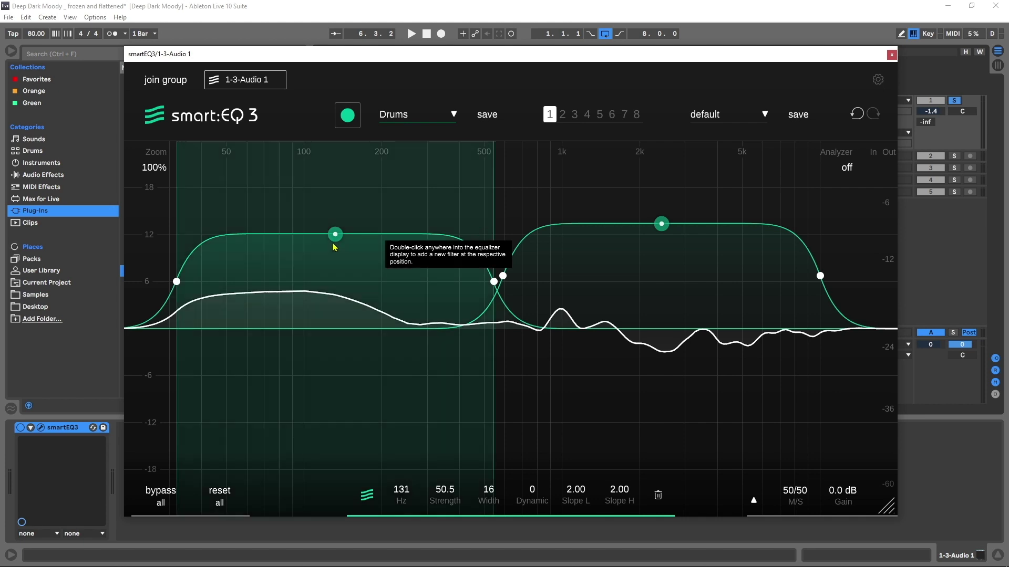
drag(335, 235, 286, 243)
drag(444, 285, 361, 296)
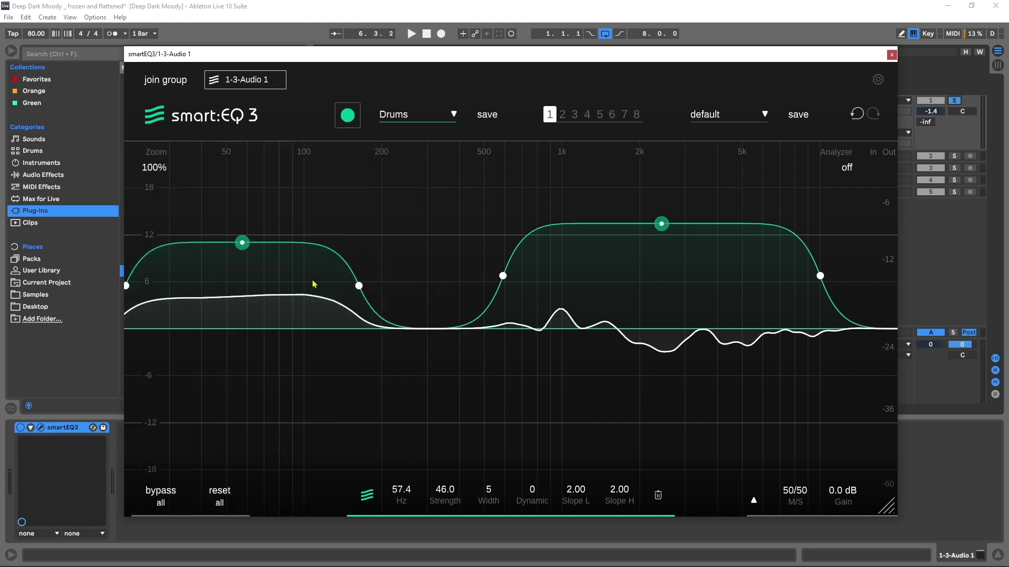
drag(242, 242, 243, 286)
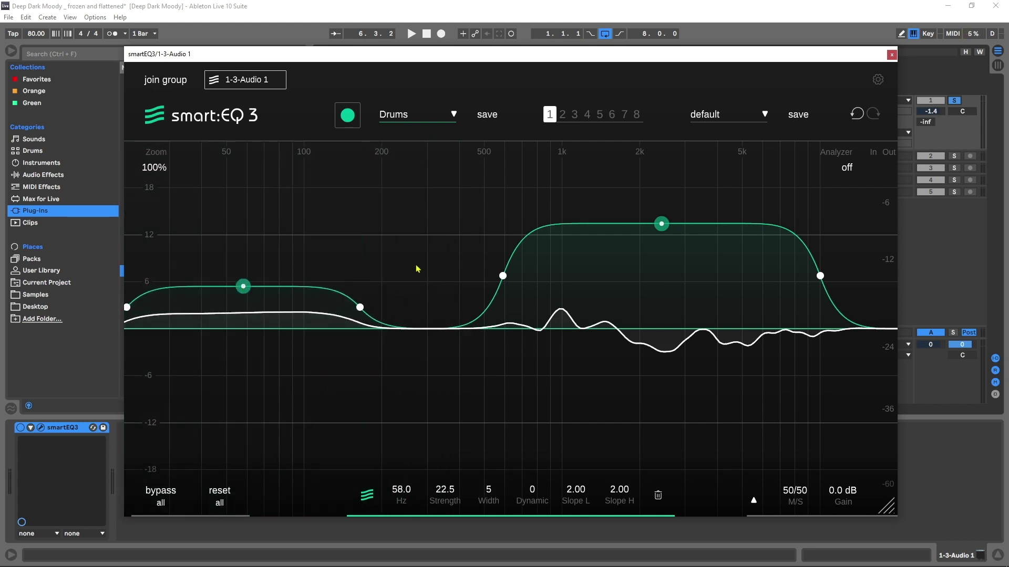
Step: Widen the high band from about 220 Hz to the top and boost it to Strength 68, comparing with bypass
drag(509, 283, 398, 286)
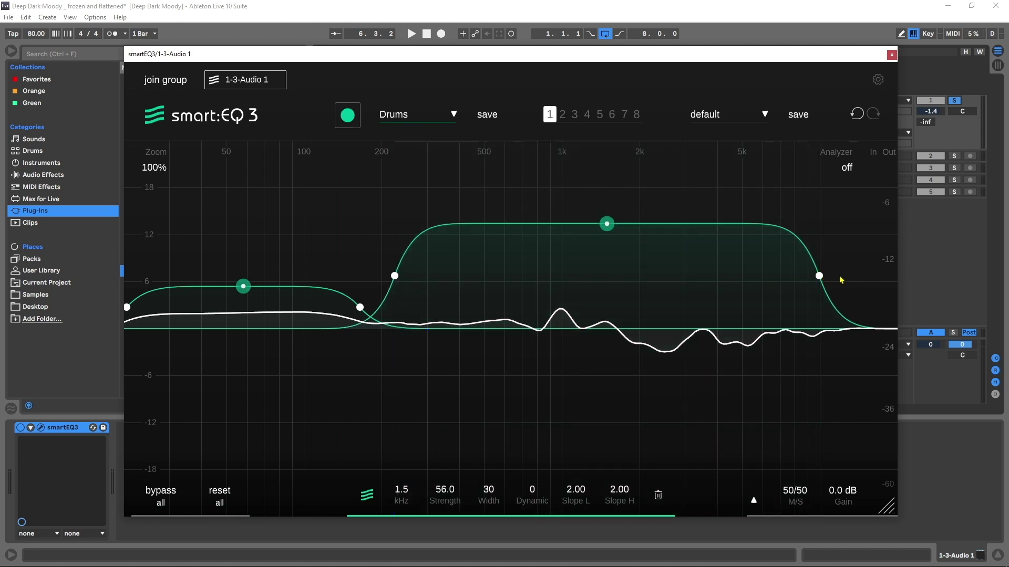
drag(818, 276, 890, 275)
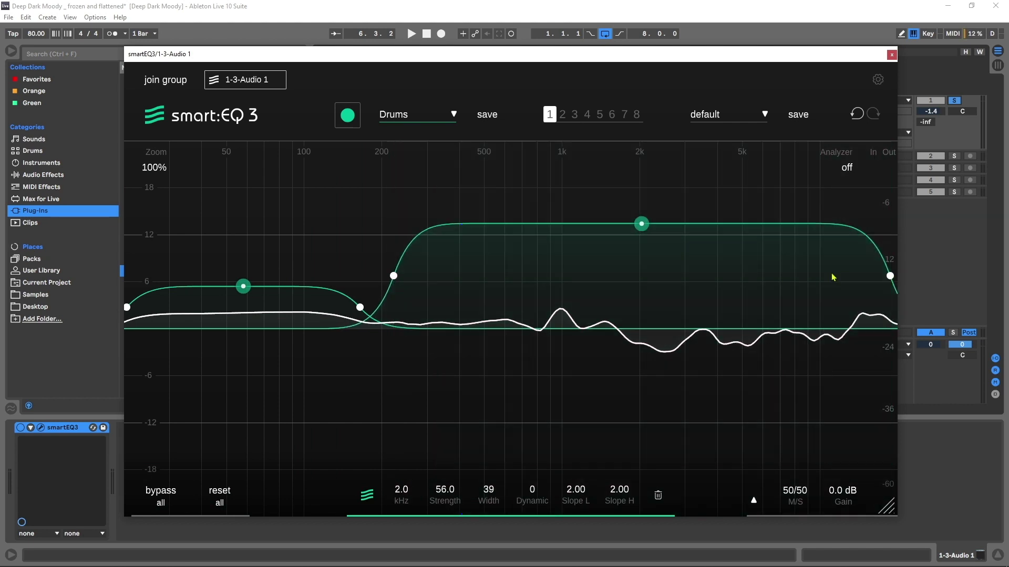
key(space)
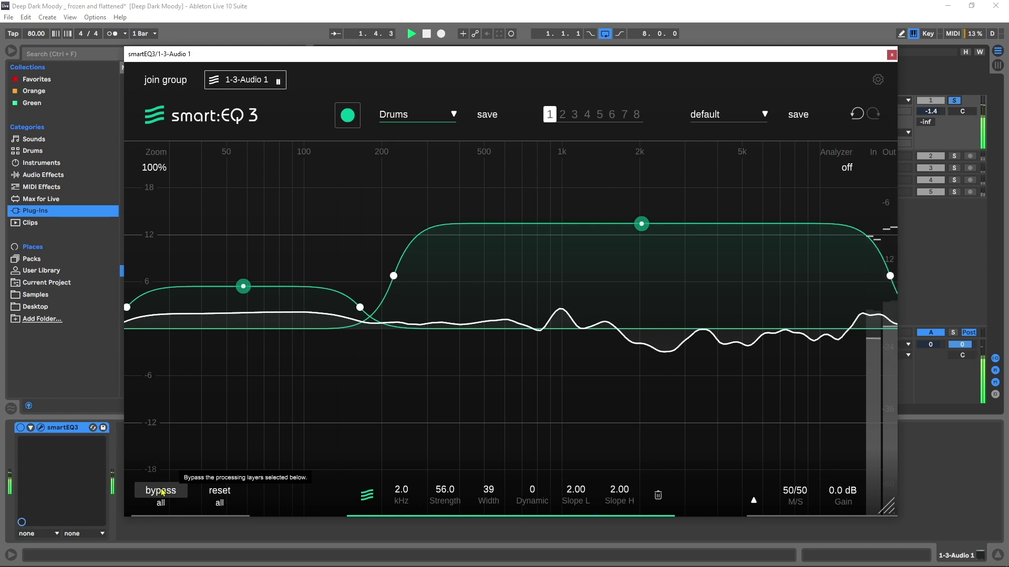
click(161, 497)
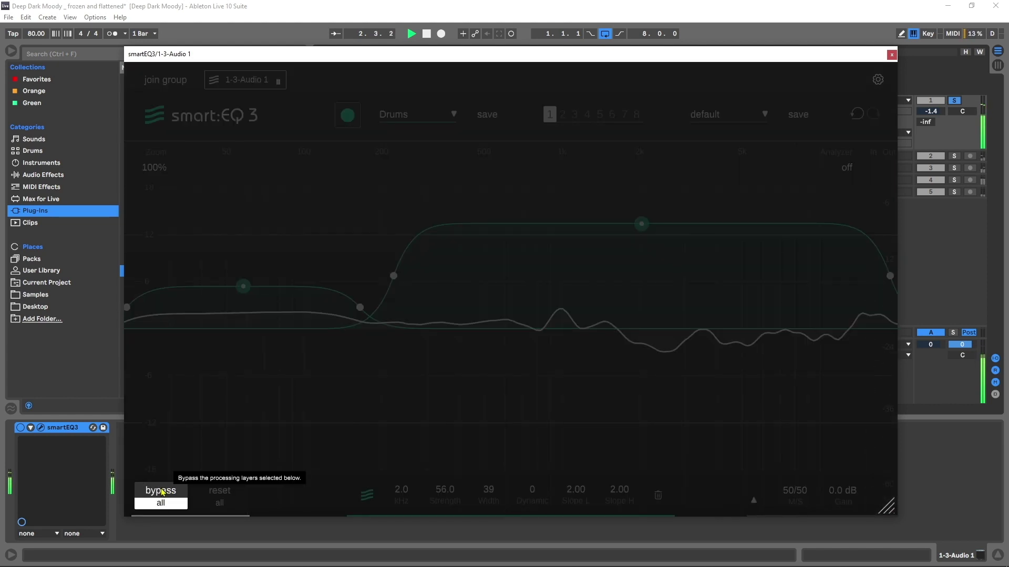
click(161, 491)
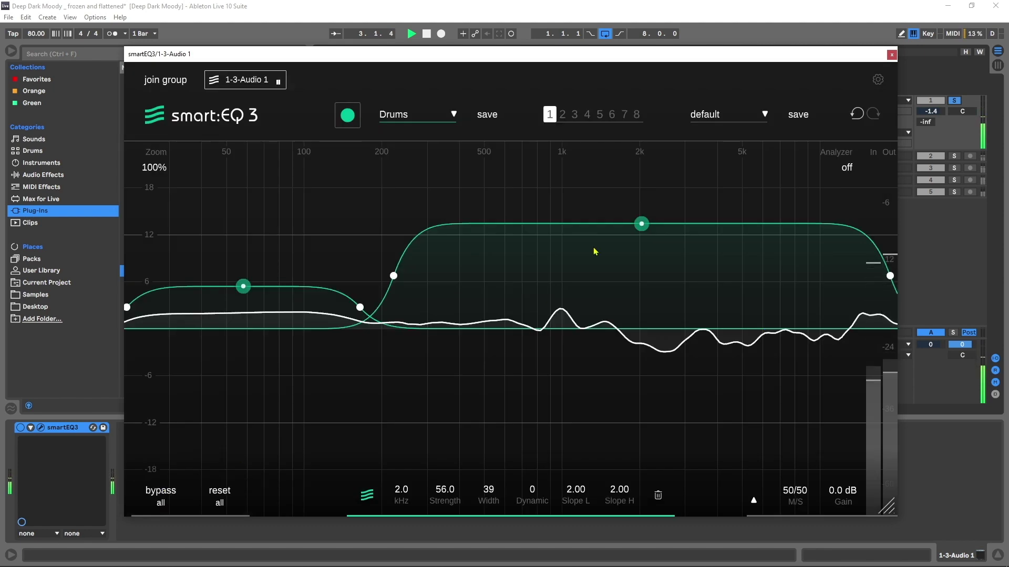
drag(641, 224, 639, 205)
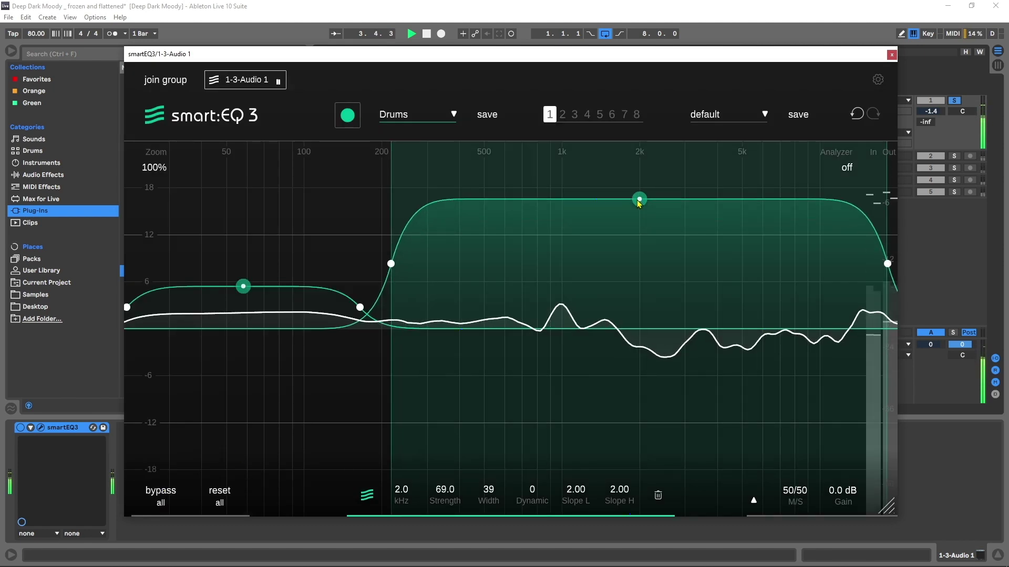
click(167, 497)
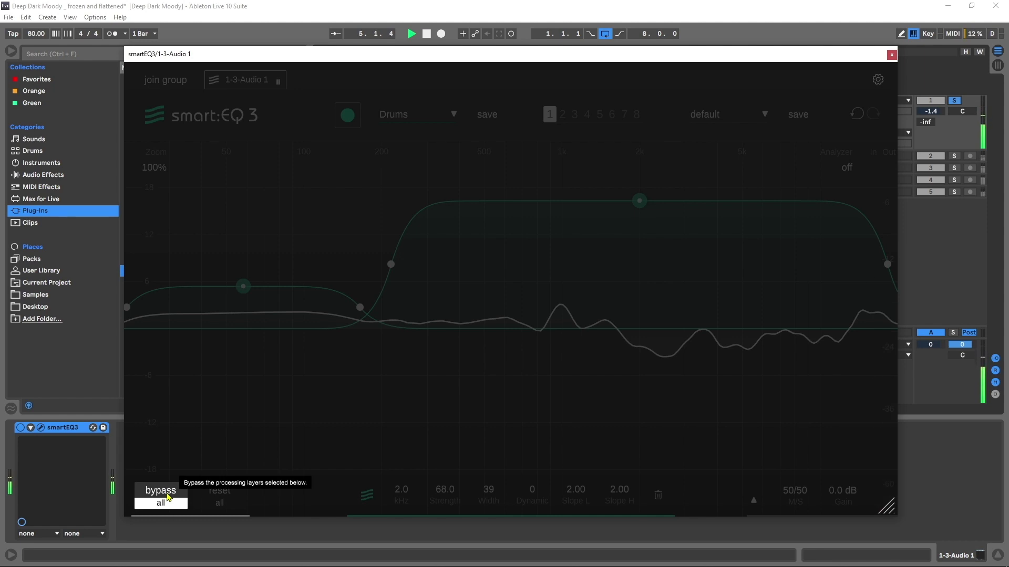
click(168, 496)
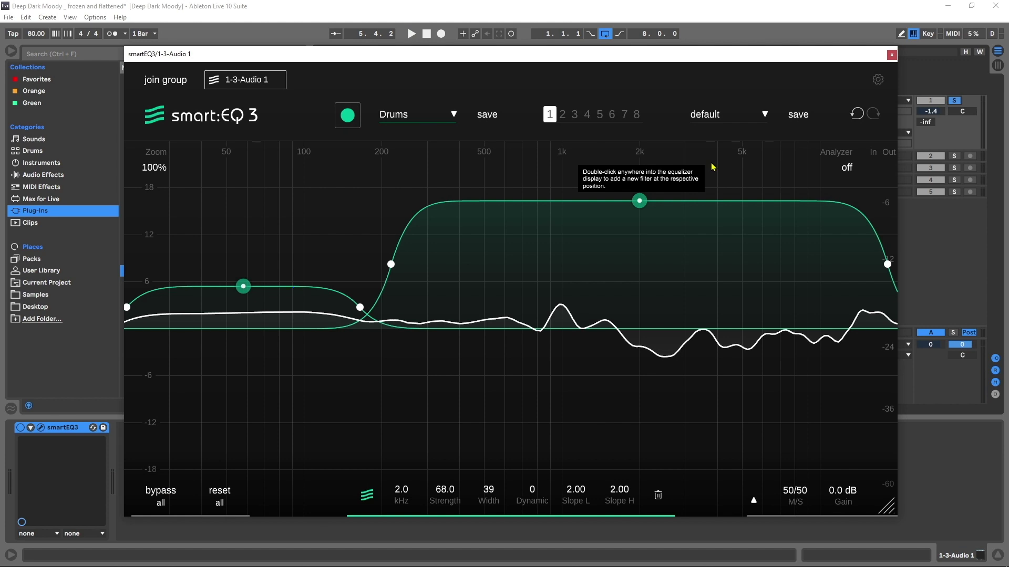
Step: Close the EQ window, then select, expand and solo the damage track
click(892, 54)
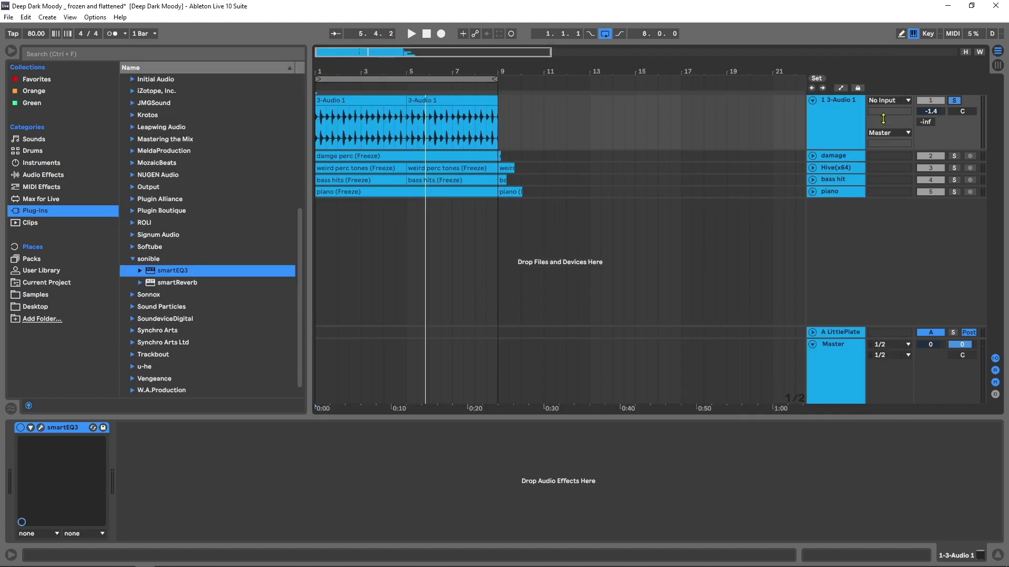
click(847, 156)
click(812, 156)
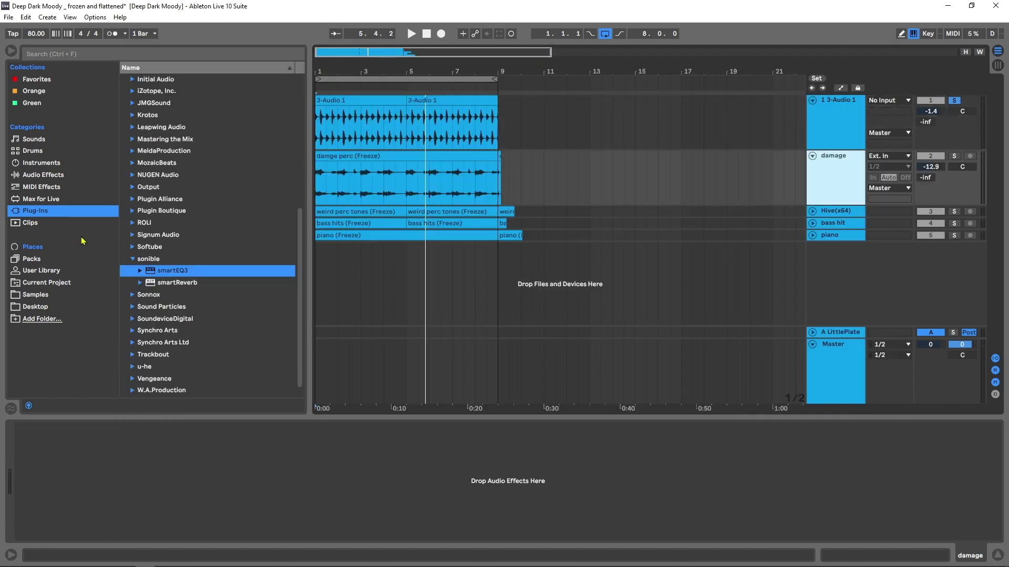
drag(194, 278, 362, 196)
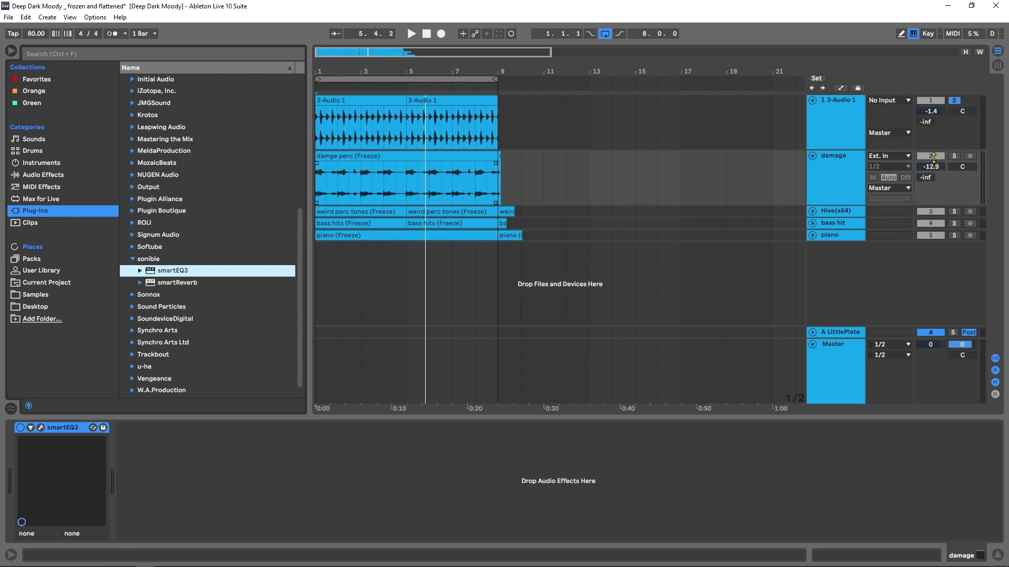
click(954, 157)
Step: Enlarge damage's smart:EQ 3, learn a Drums-profile curve during playback, and split it in two
click(39, 428)
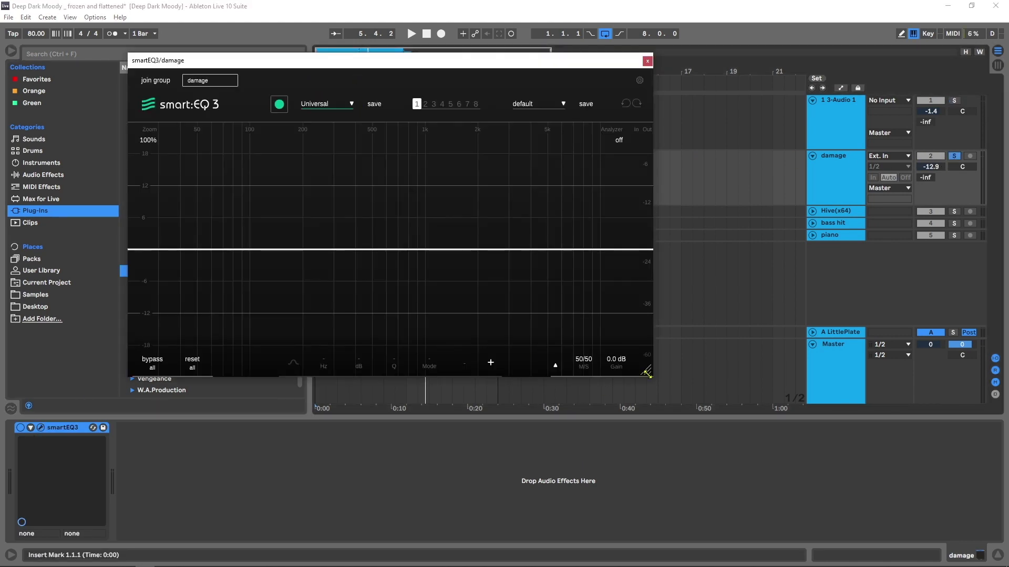
drag(648, 374, 900, 496)
click(404, 121)
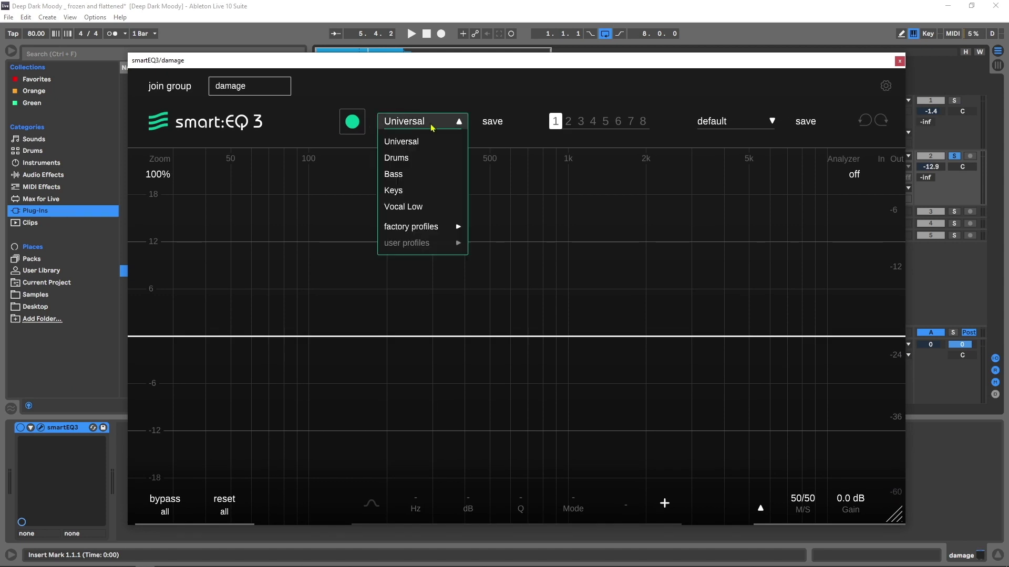
click(398, 158)
click(351, 125)
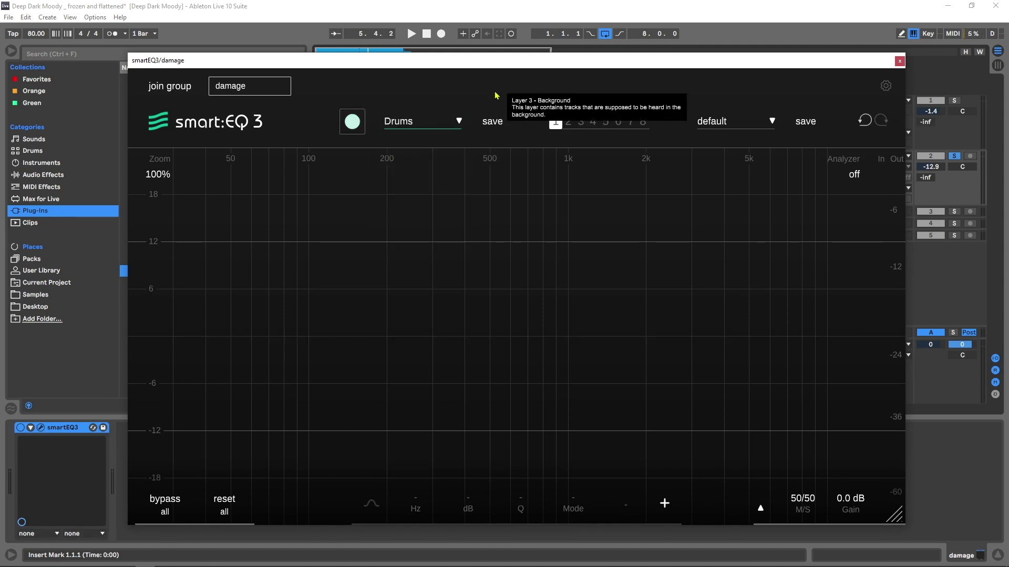
key(space)
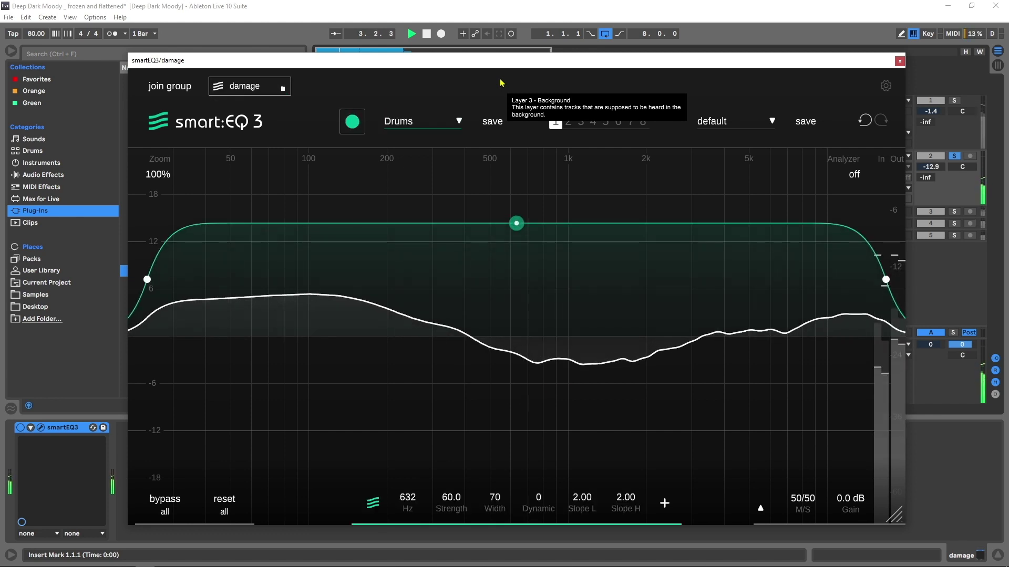
click(665, 503)
Step: Lower and narrow the low band, then compare the result with bypass all
drag(331, 223, 325, 284)
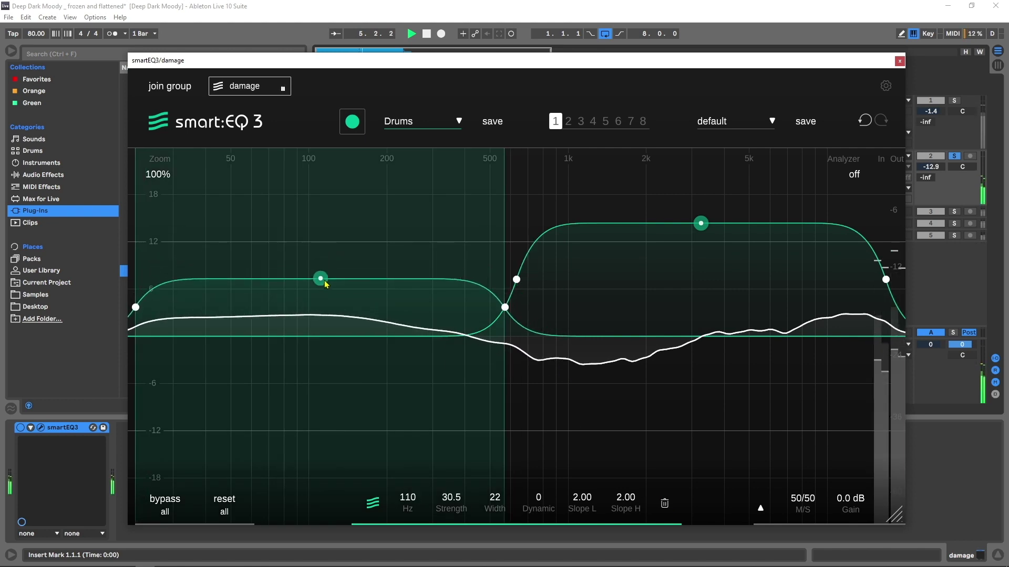
drag(504, 307, 468, 295)
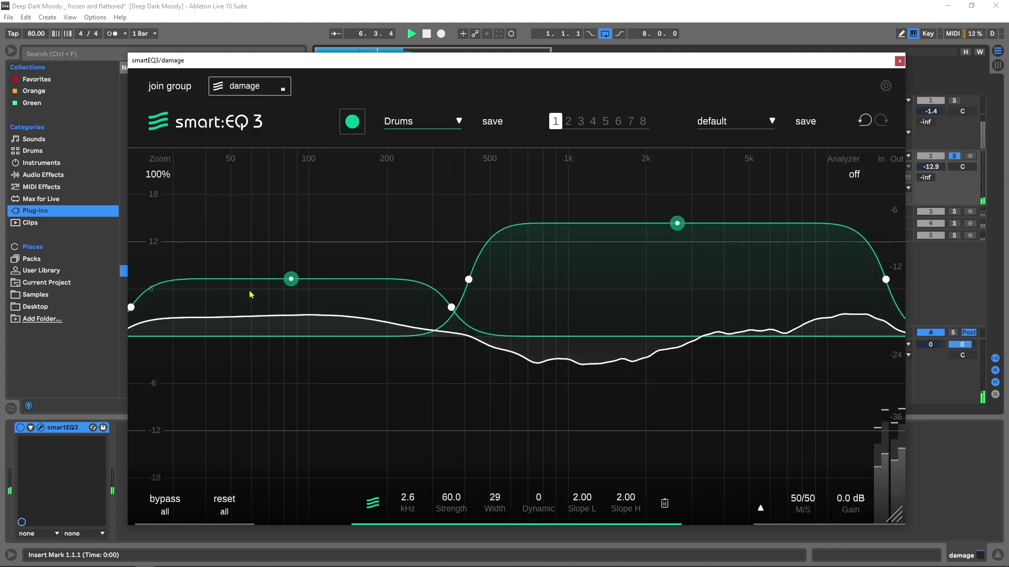
click(177, 499)
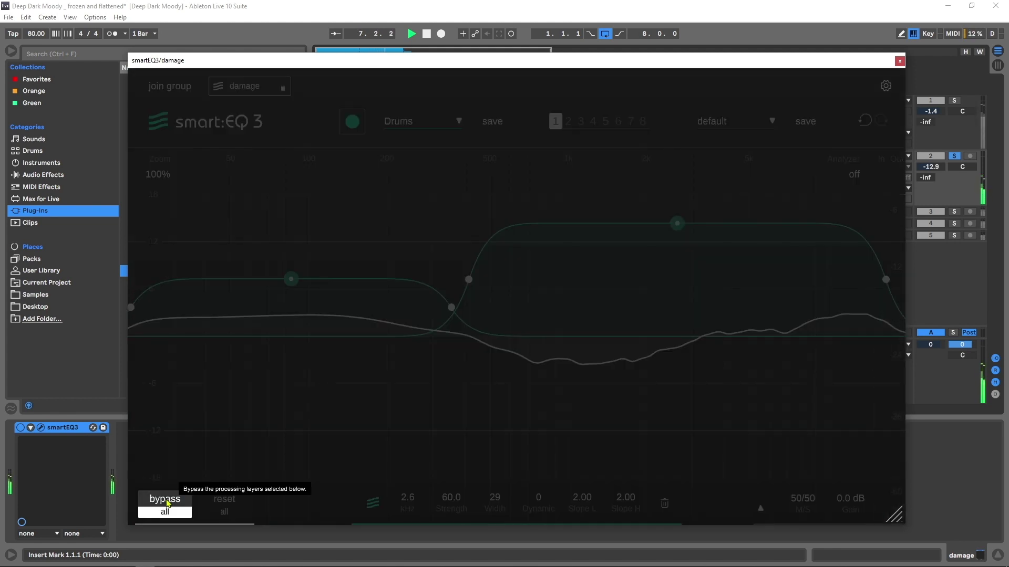
click(166, 503)
Step: Boost the high band to Strength 76.5, narrow it from below, compare with bypass, and stop playback
drag(677, 224, 681, 197)
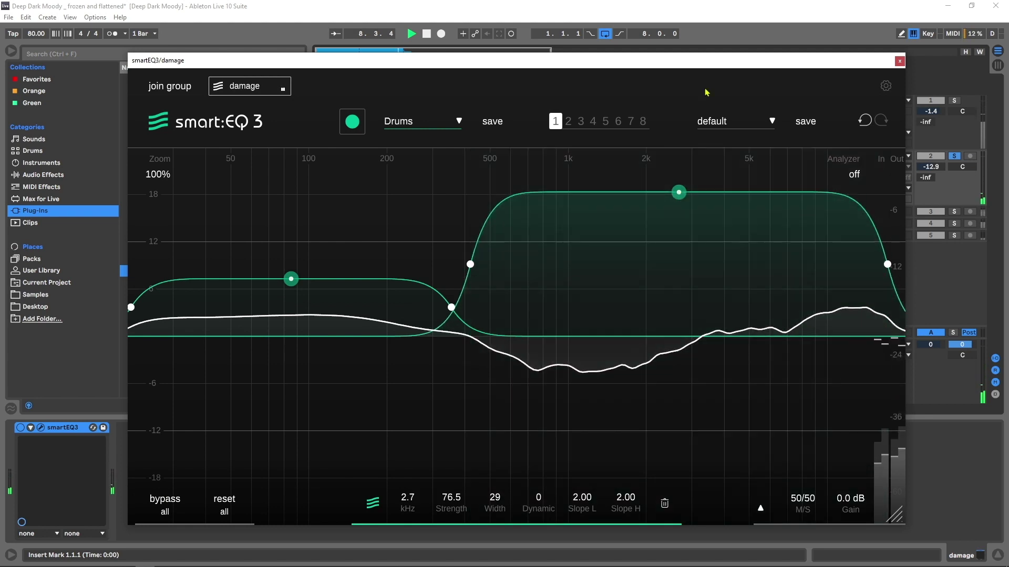
drag(470, 264, 538, 266)
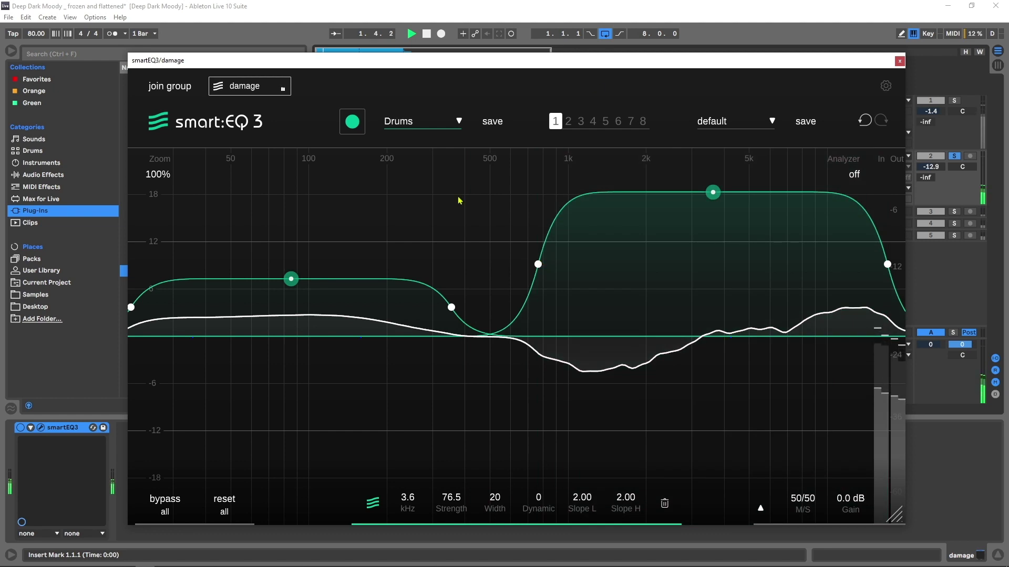
click(165, 499)
click(165, 499)
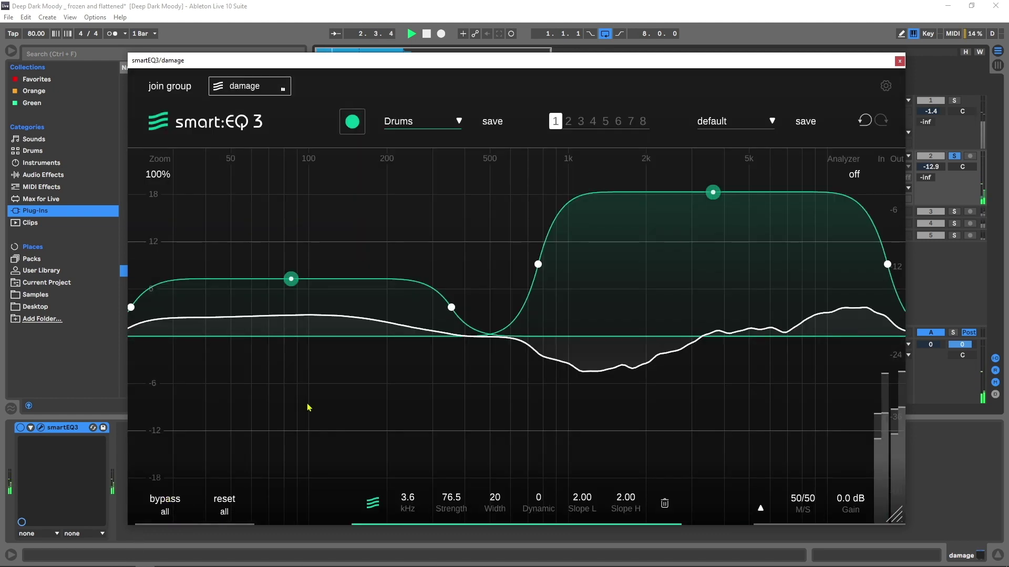
key(space)
Step: Close the EQ window, select, expand and solo Hive(x64), and play from bar 1
click(900, 60)
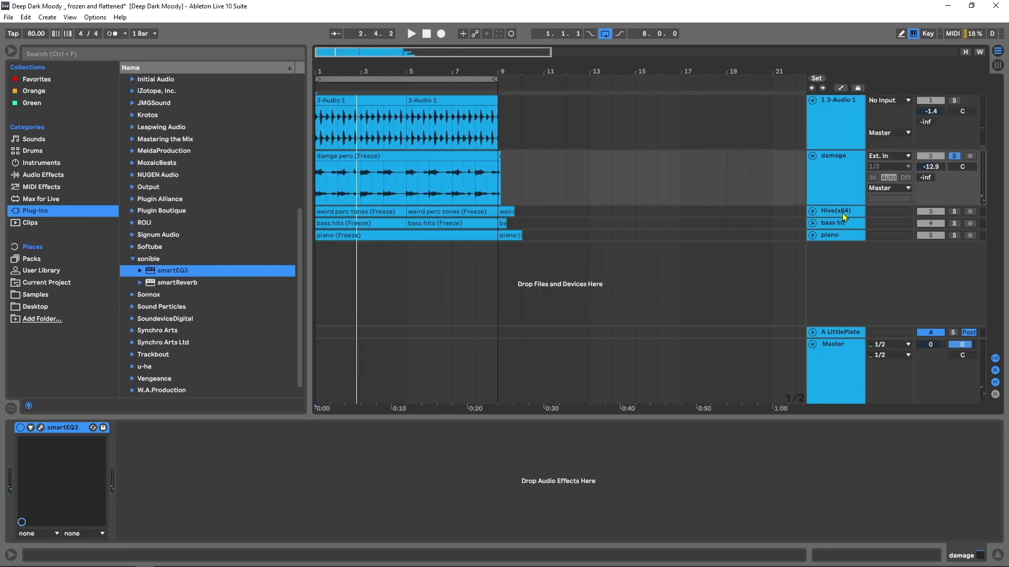
click(830, 212)
click(811, 211)
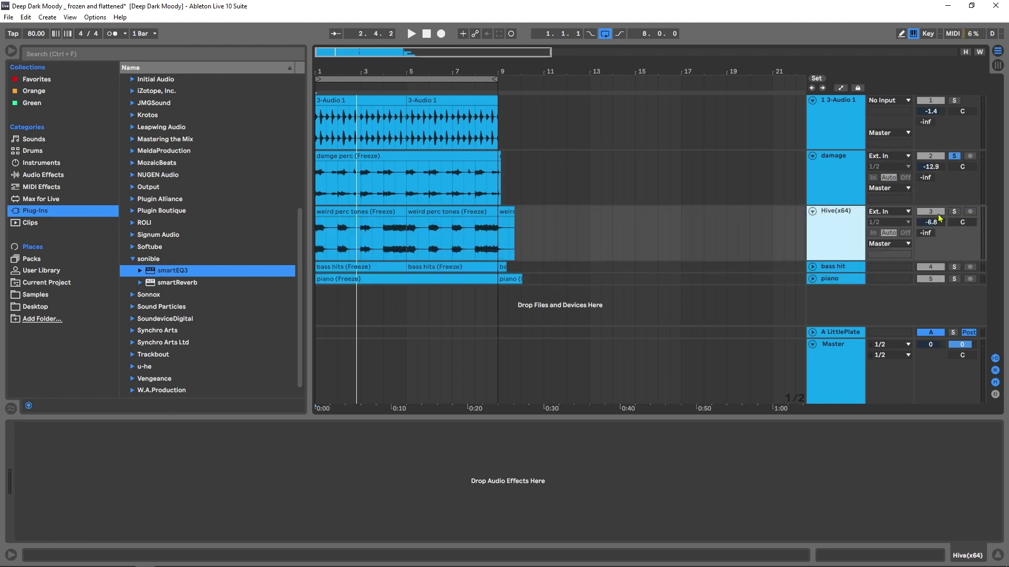
click(955, 214)
click(322, 242)
key(space)
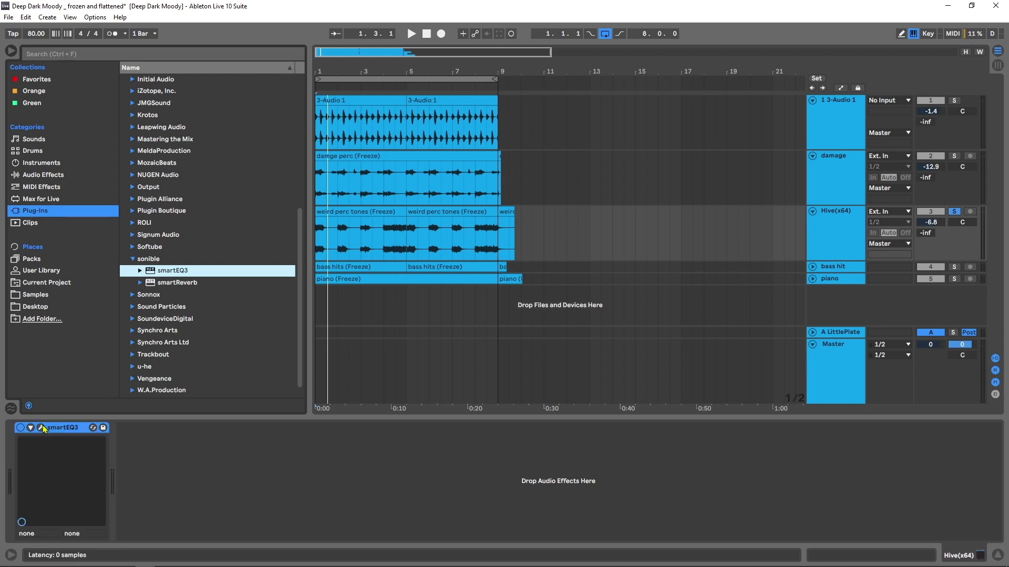
Step: Have Hive's smart:EQ 3 learn a curve, boost it to Strength 73.0, and A/B with bypass
click(41, 428)
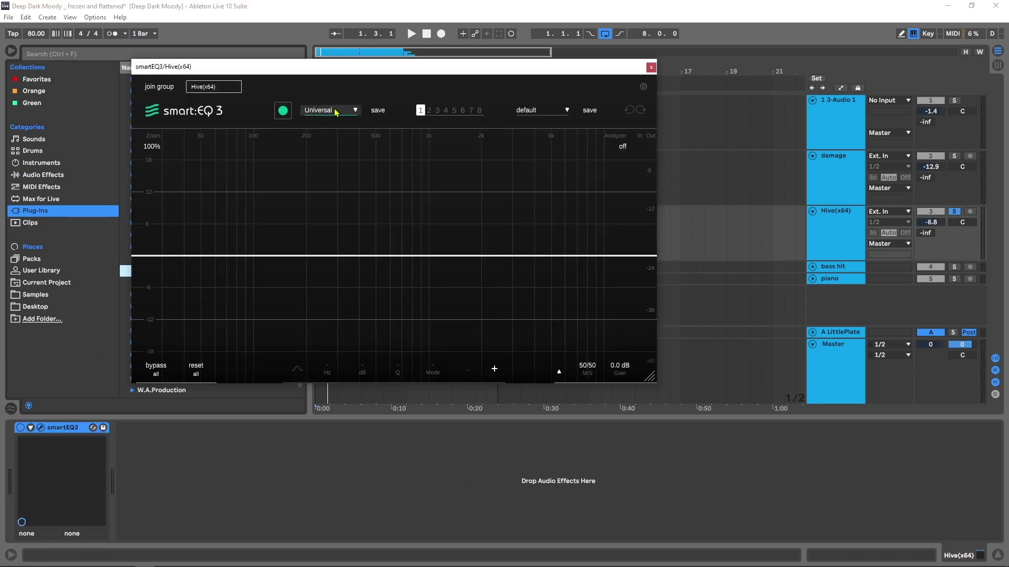
click(279, 113)
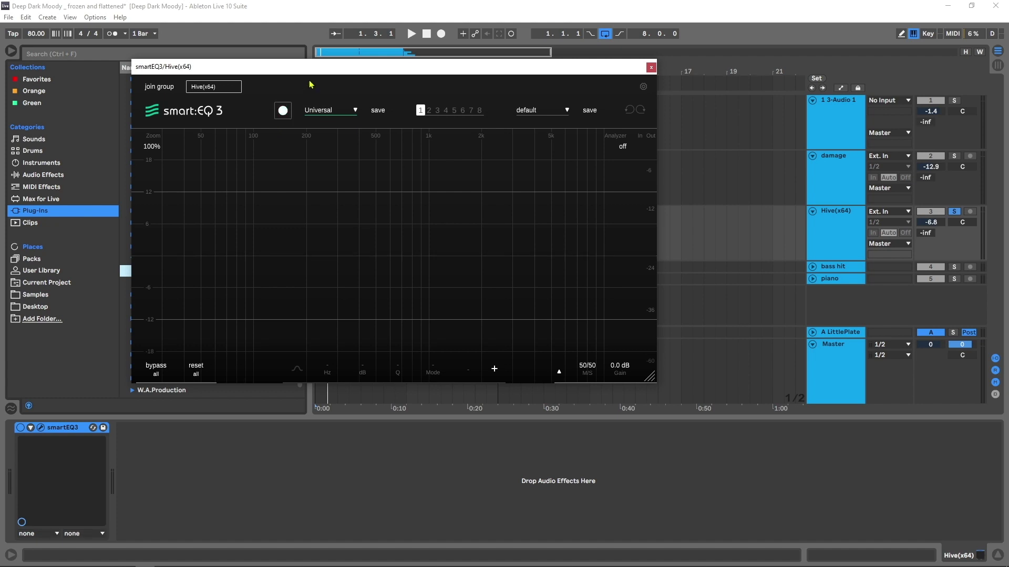
key(space)
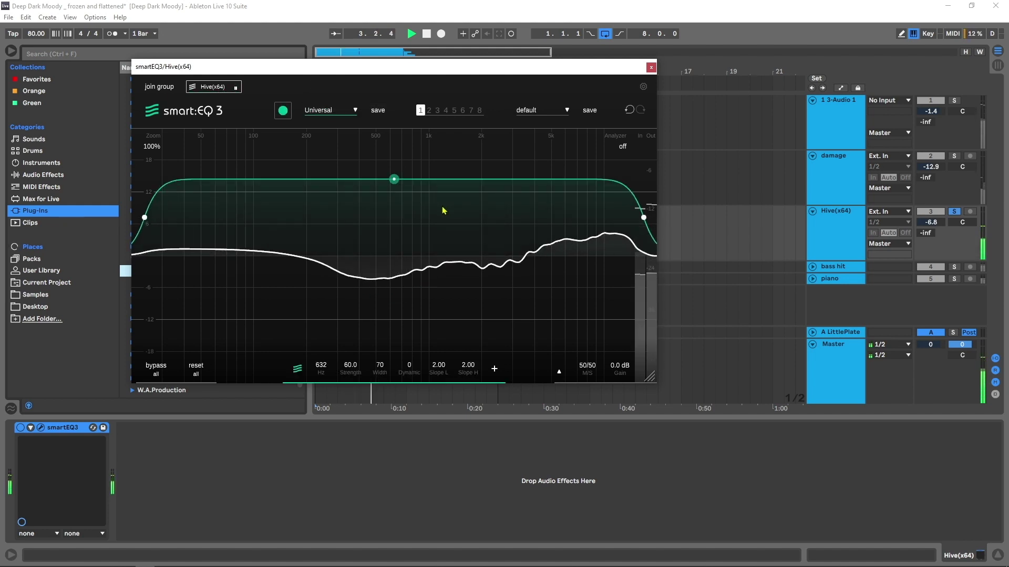
drag(394, 179, 401, 167)
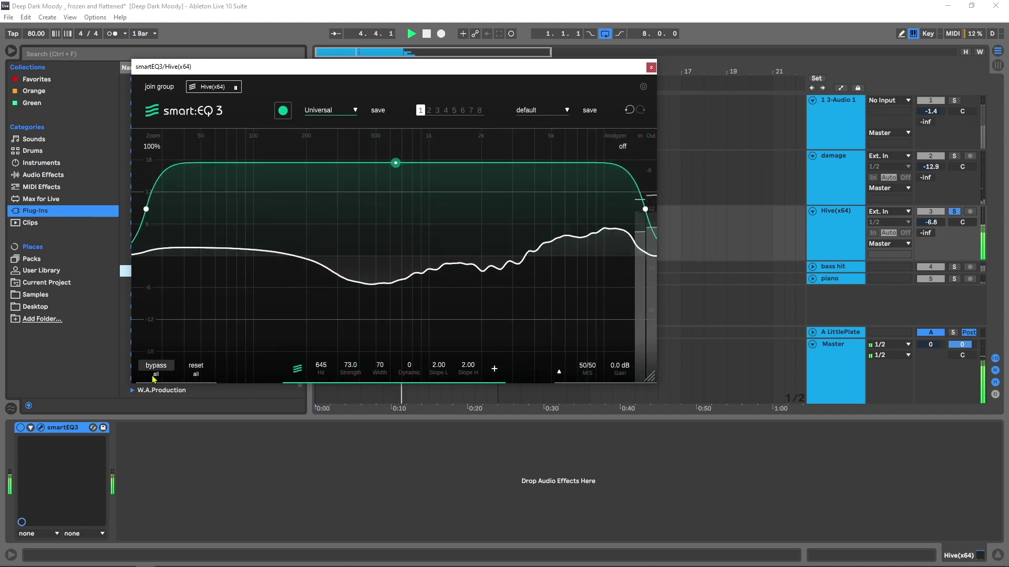
click(158, 372)
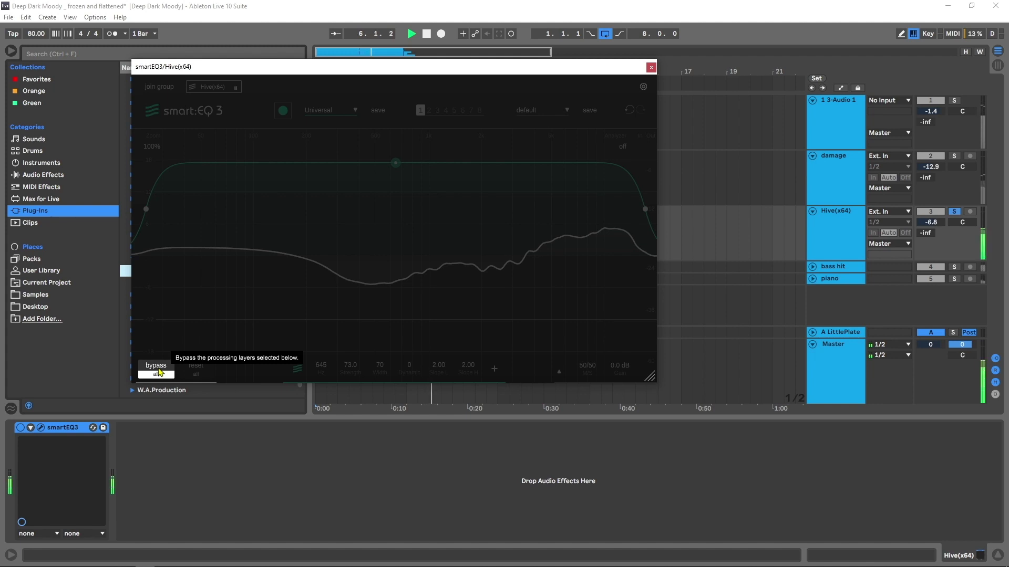
click(158, 373)
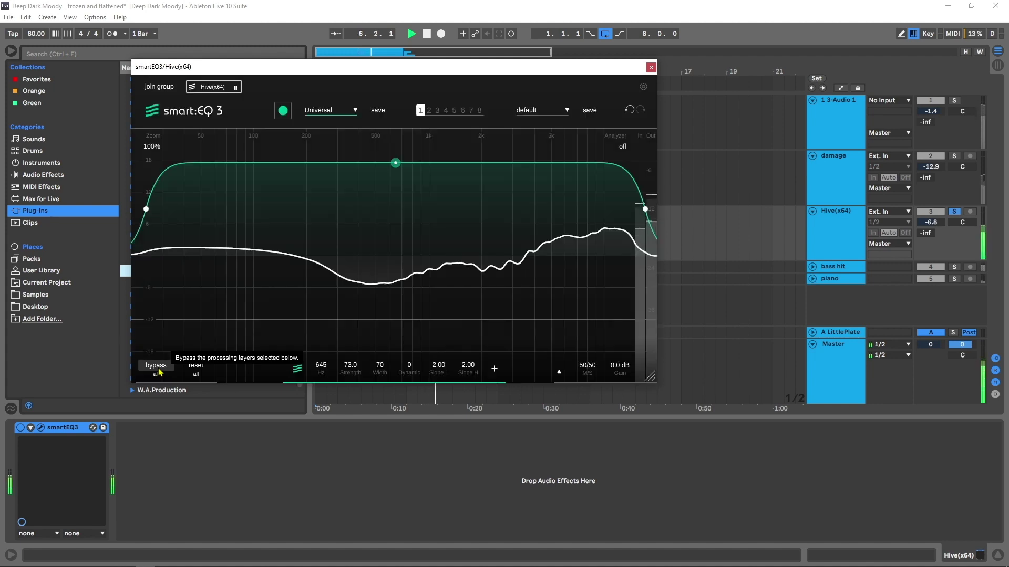
Step: Close the Hive(x64) EQ window and select and unfold the bass hit track
click(651, 68)
click(812, 267)
click(817, 284)
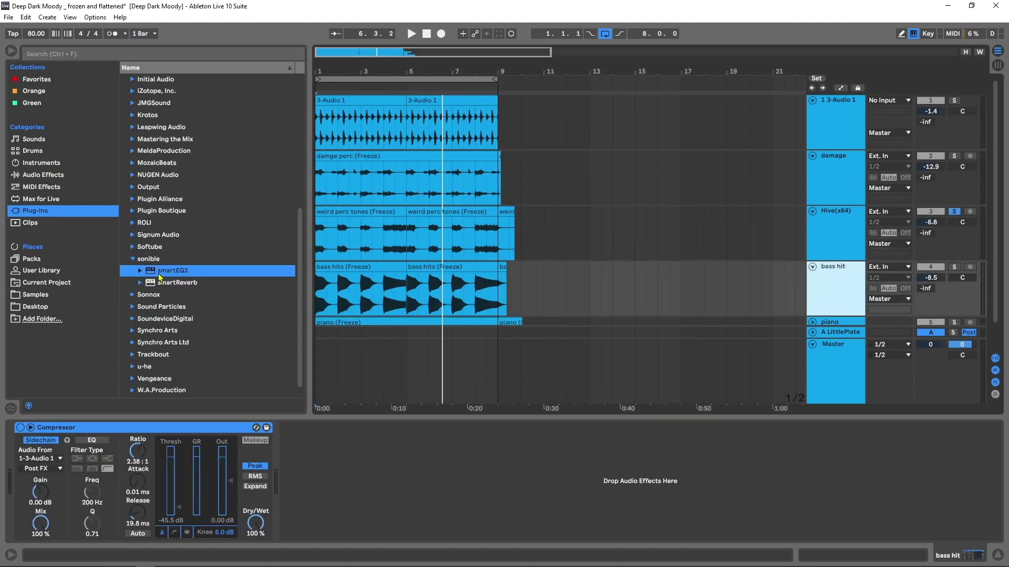
Step: Add smart:EQ 3 to the bass hit track, solo it, and briefly play then stop
drag(160, 277, 919, 281)
click(954, 267)
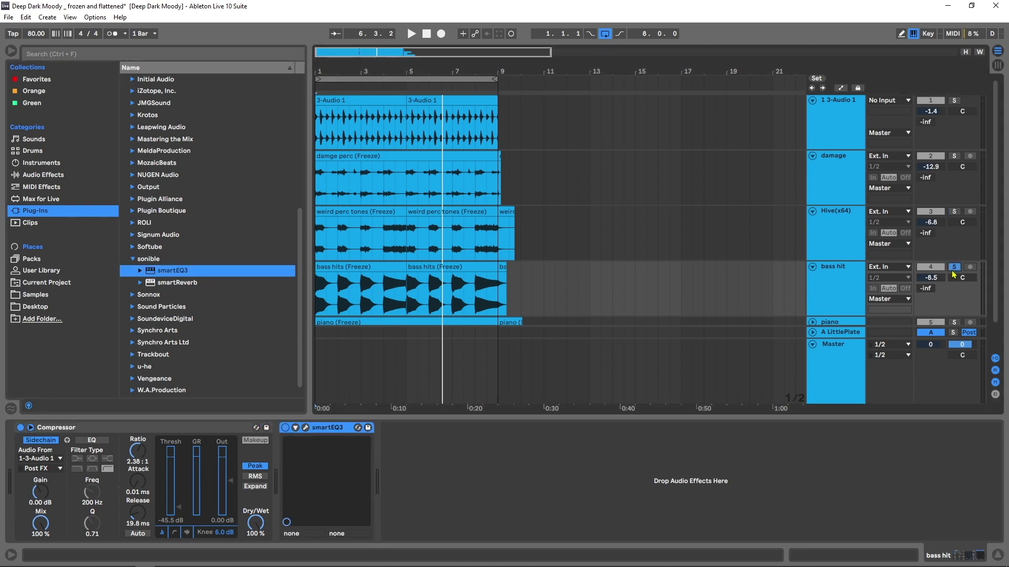
key(space)
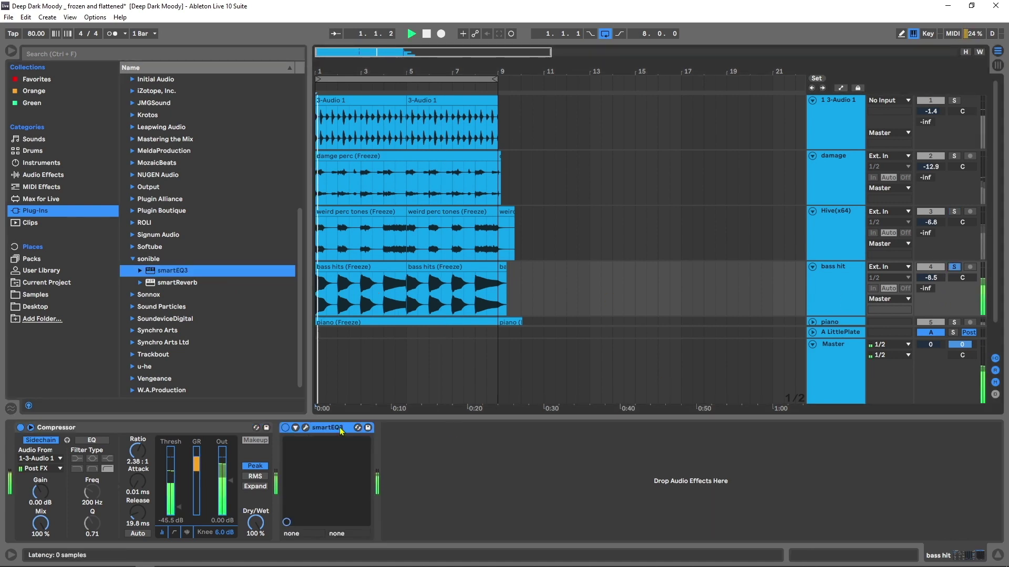
key(space)
Step: Choose the Bass profile in the bass hit smart:EQ 3 and learn a curve during playback
click(306, 428)
click(324, 114)
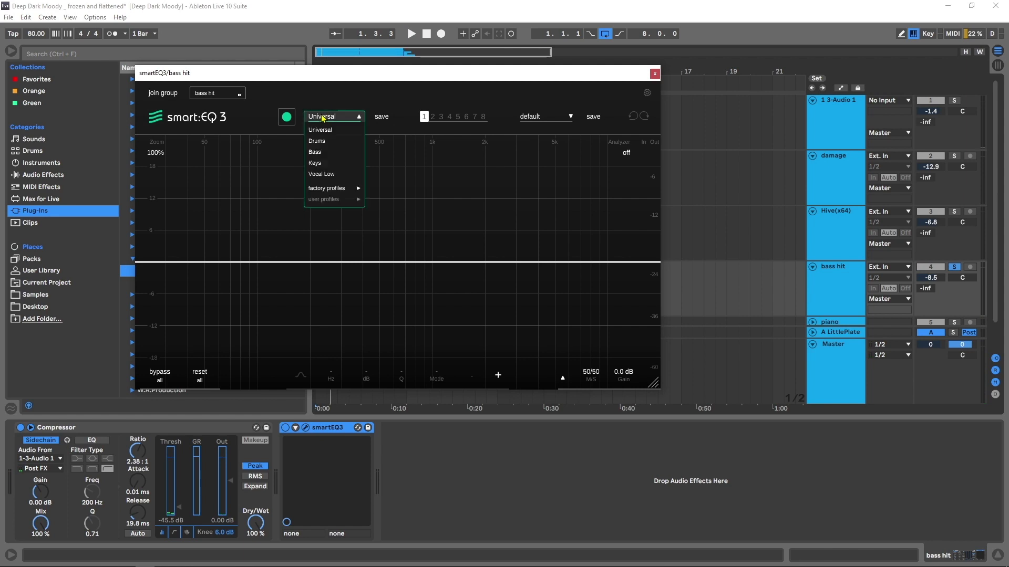
click(319, 157)
click(287, 117)
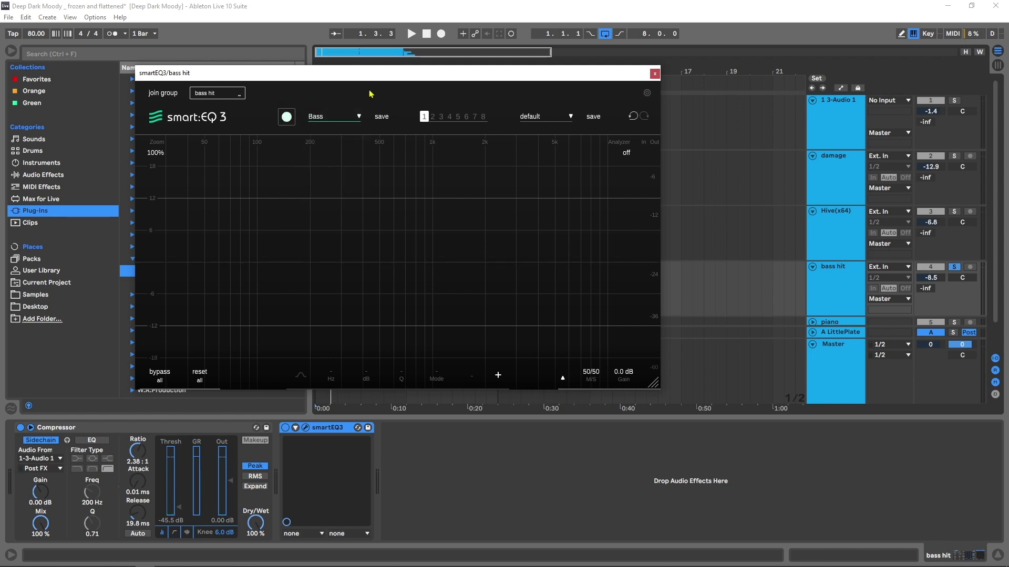
key(space)
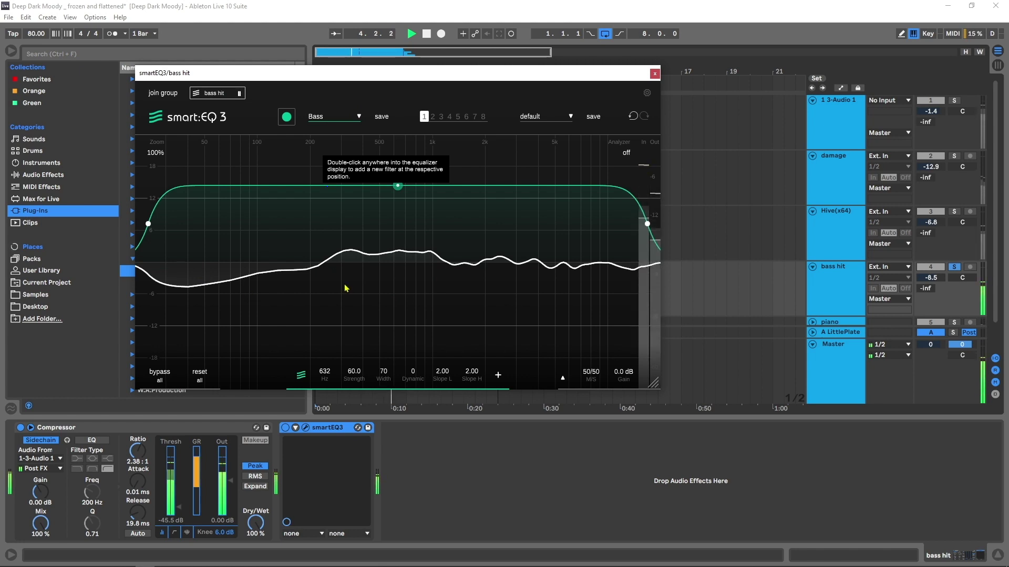
Step: Split the bass hit curve into two bands: upper strength 74, low band at 59.5 Hz, weakened
key(space)
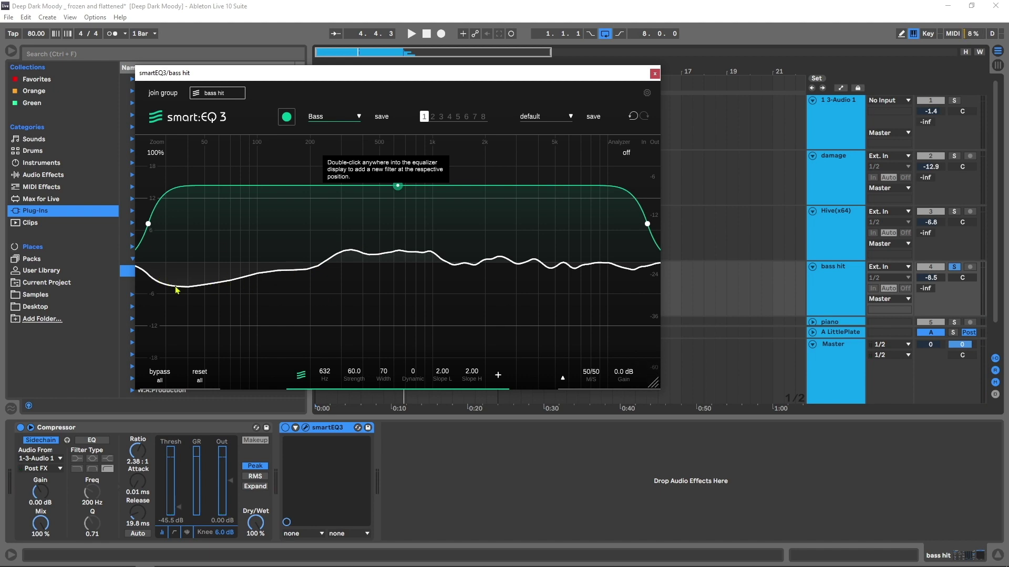
click(497, 375)
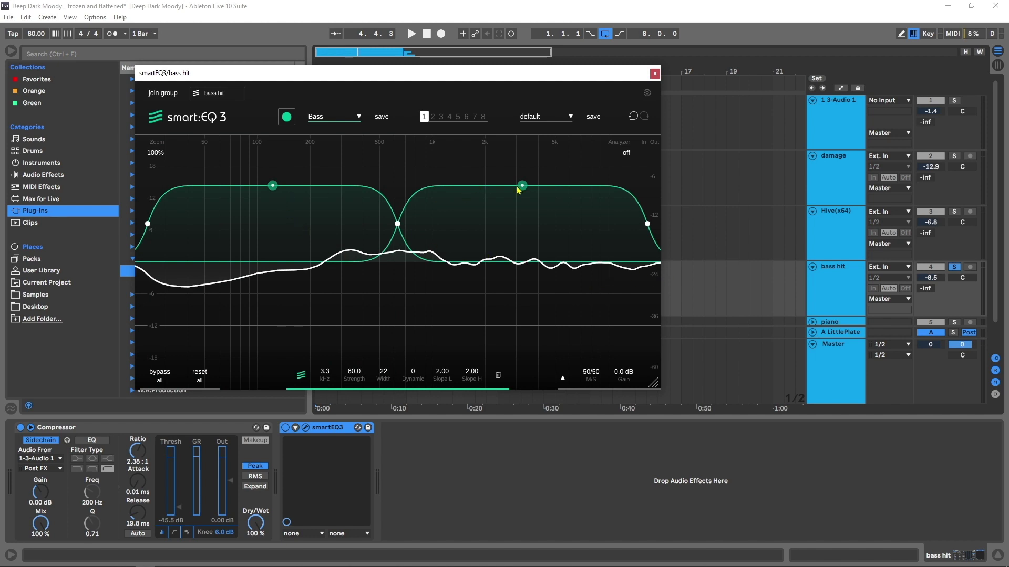
drag(521, 185, 520, 167)
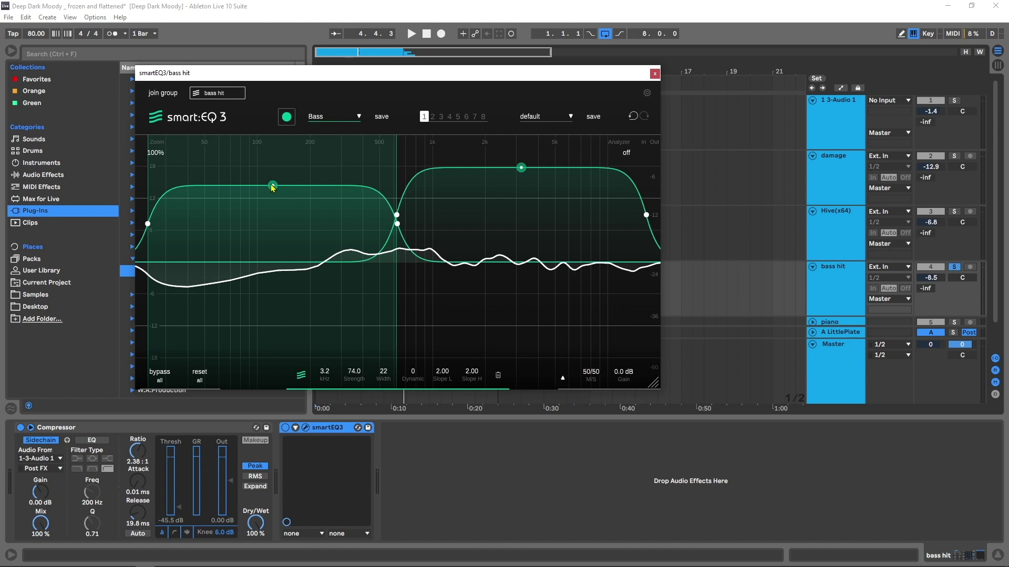
drag(397, 224, 303, 225)
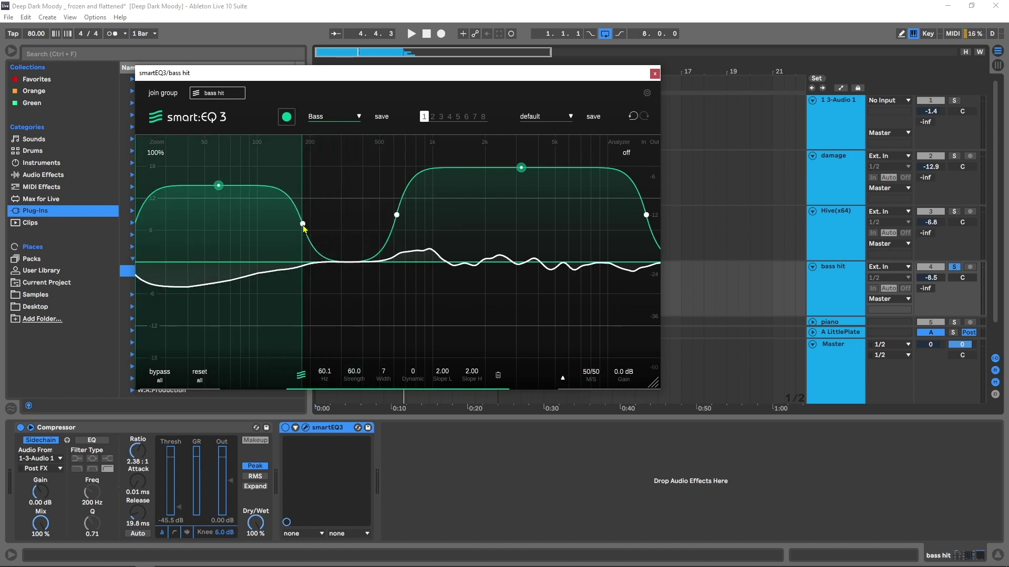
drag(397, 216, 341, 215)
drag(218, 186, 218, 218)
Step: Compare the bass hit EQ bypassed and active during playback, with its Compressor switched off
key(space)
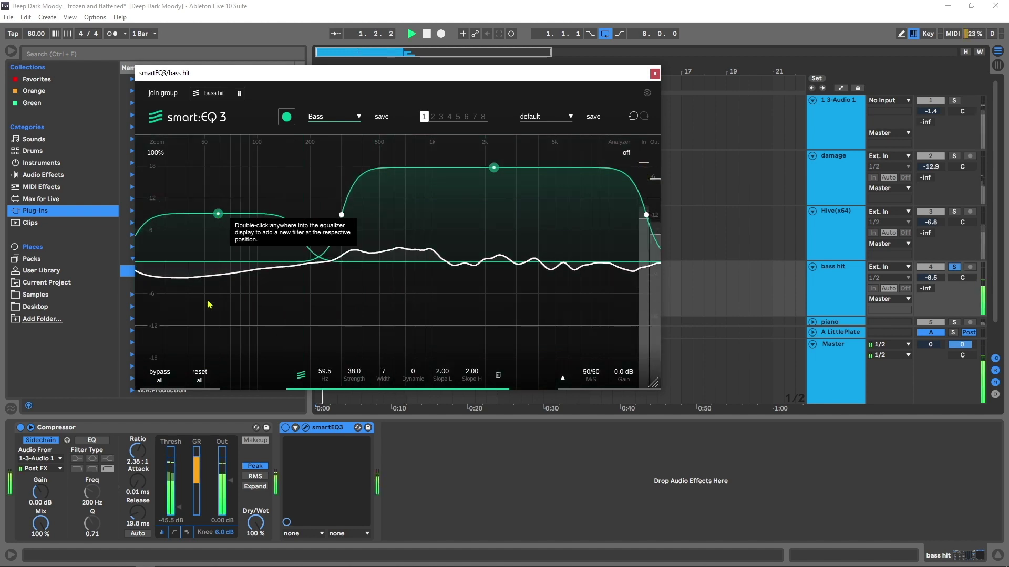
click(160, 373)
key(space)
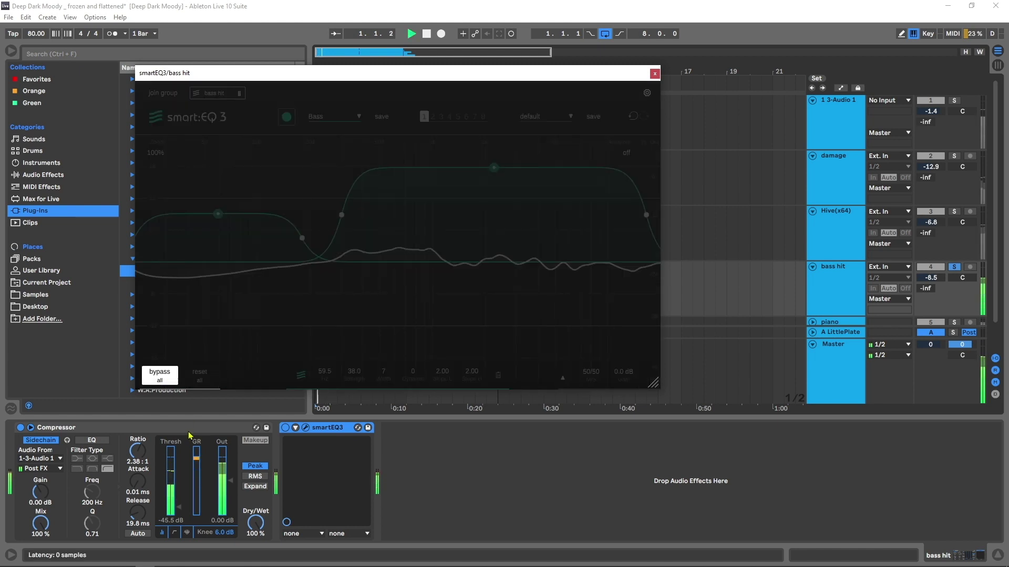
click(147, 433)
key(0)
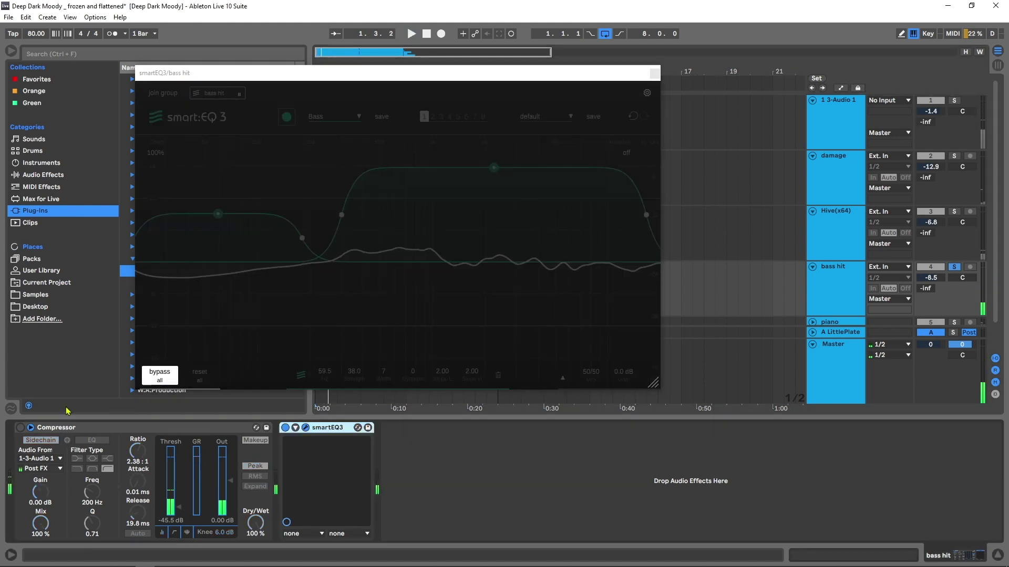
click(167, 374)
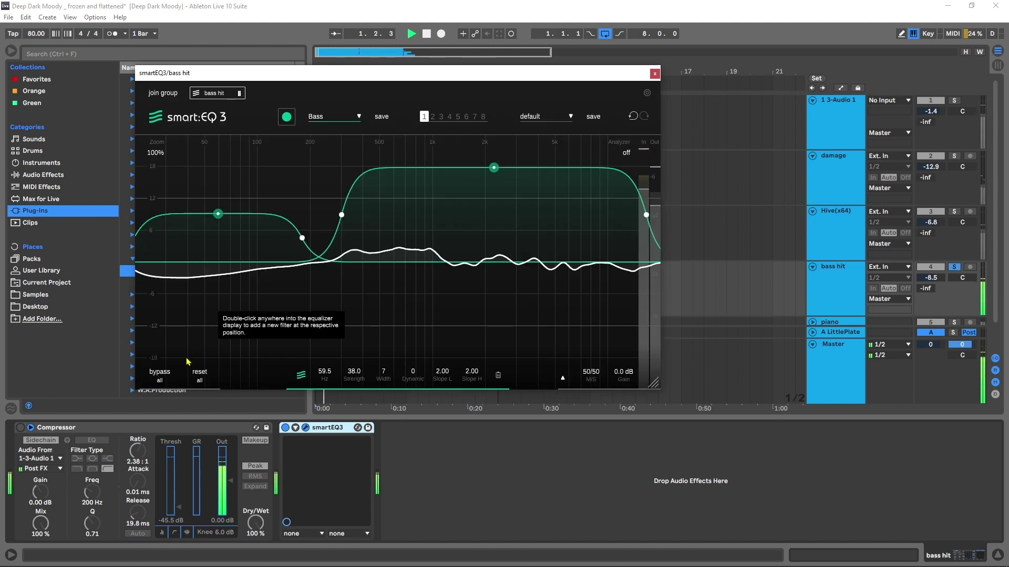
click(164, 374)
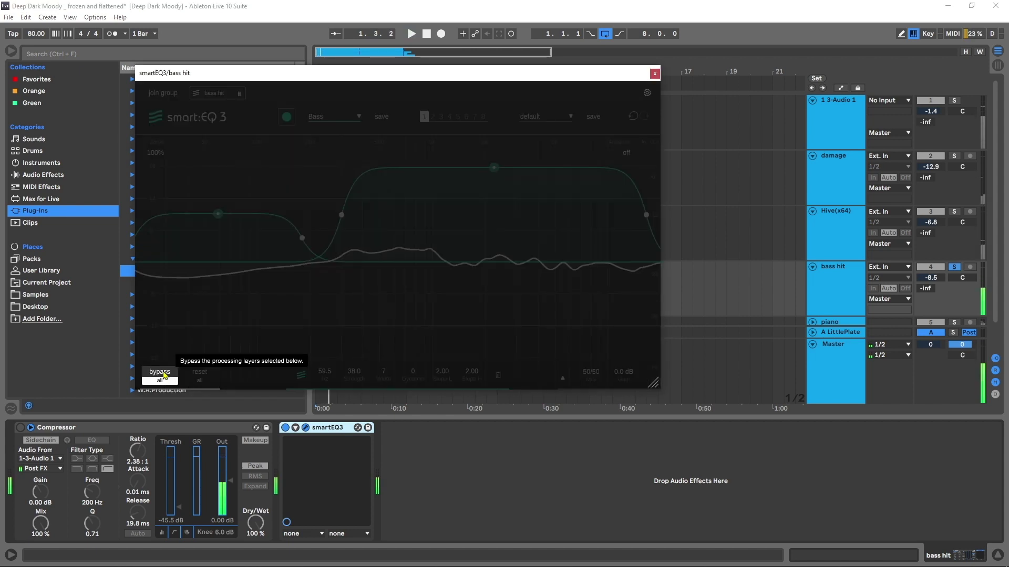
click(163, 374)
key(space)
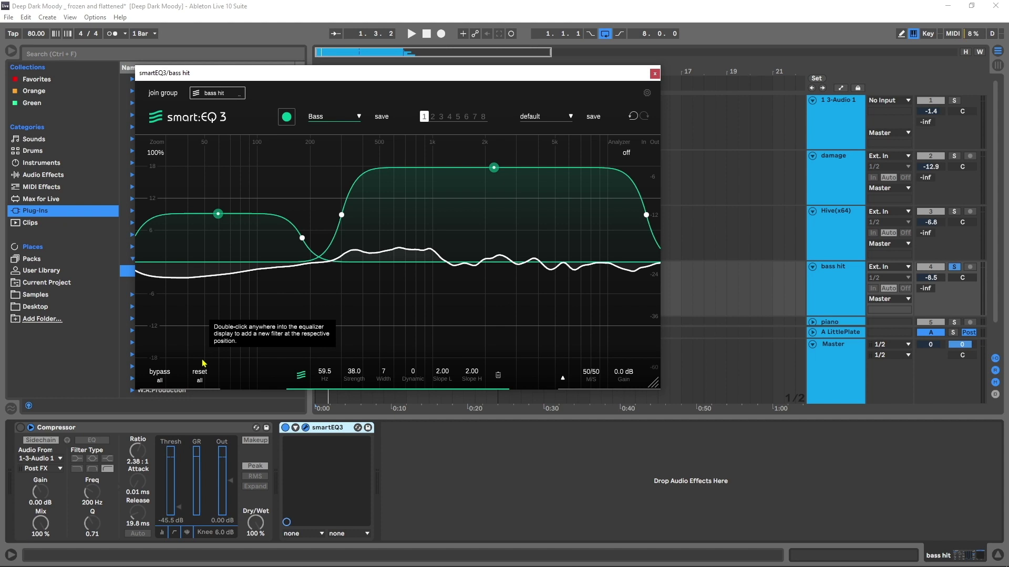
Step: Close the bass hit EQ window and select the piano track
click(655, 73)
scroll(815, 265, down, 2)
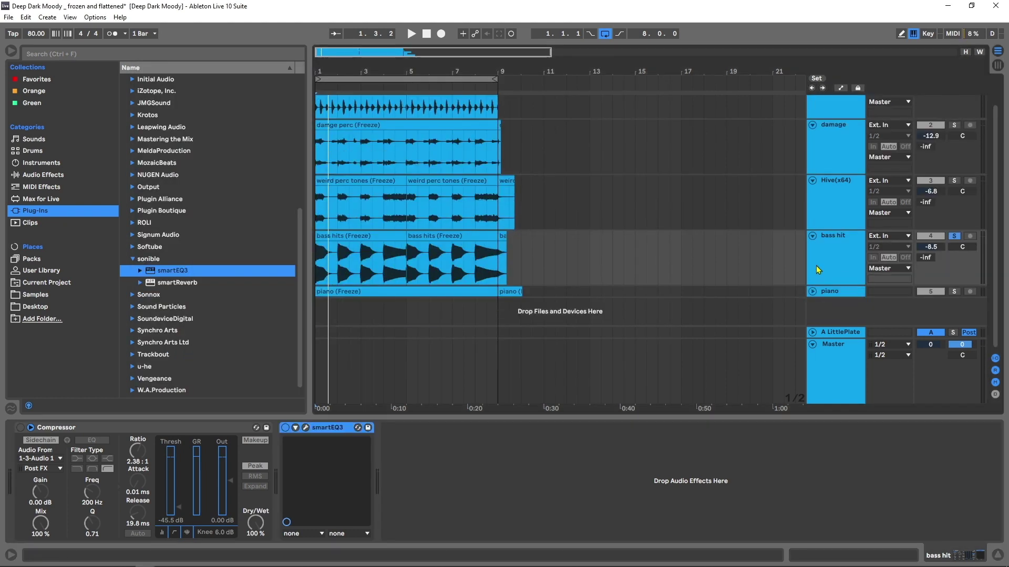
click(850, 294)
Step: Put smart:EQ 3 on the piano track, choose the Keys profile, and learn with piano soloed and playing
click(811, 292)
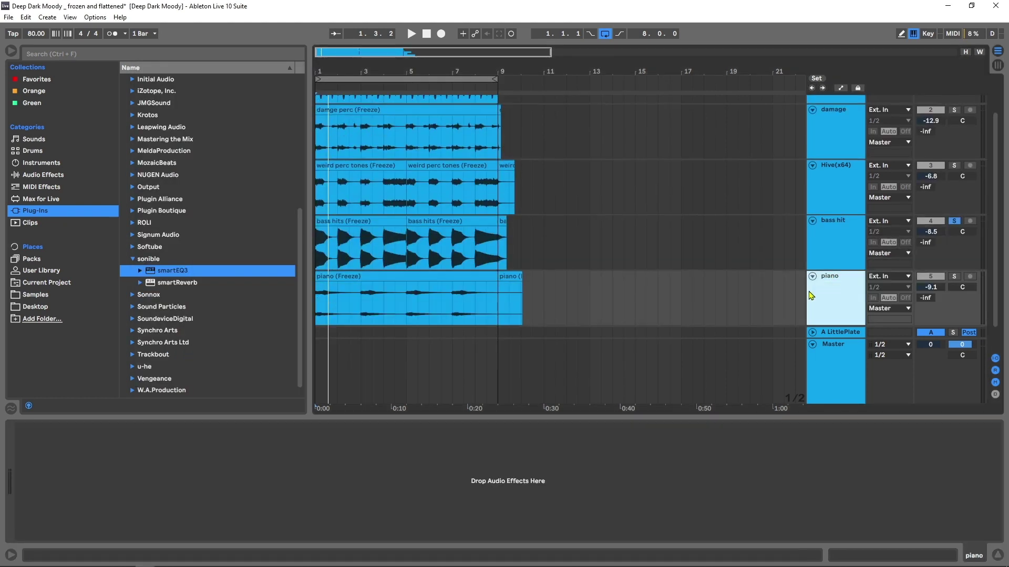
drag(183, 271, 324, 302)
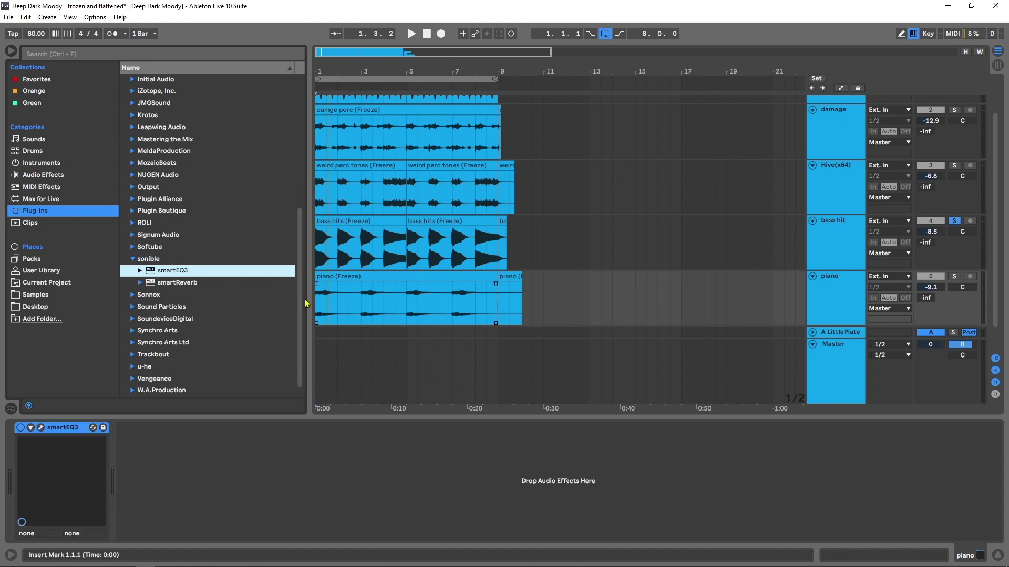
click(40, 428)
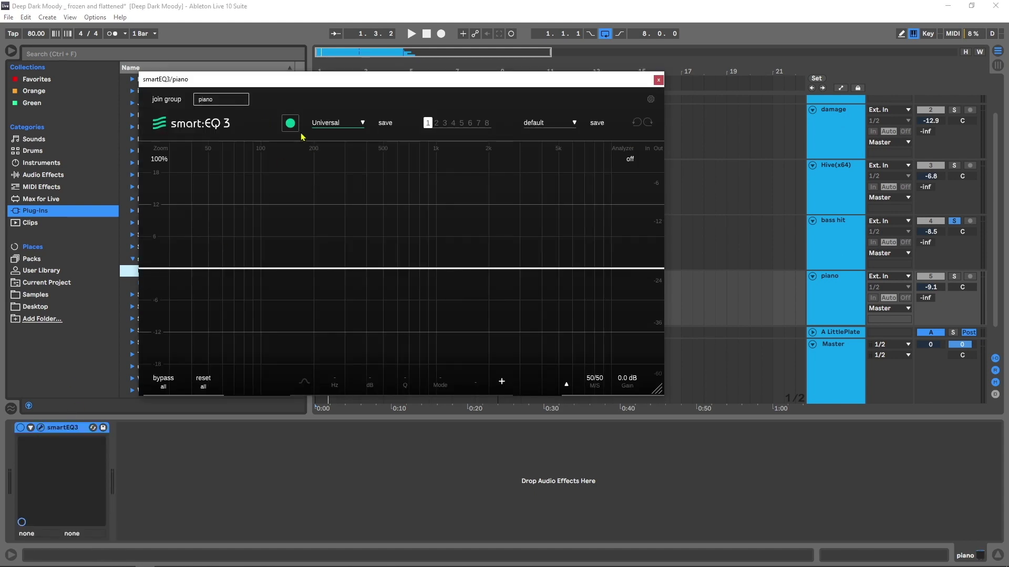
click(359, 117)
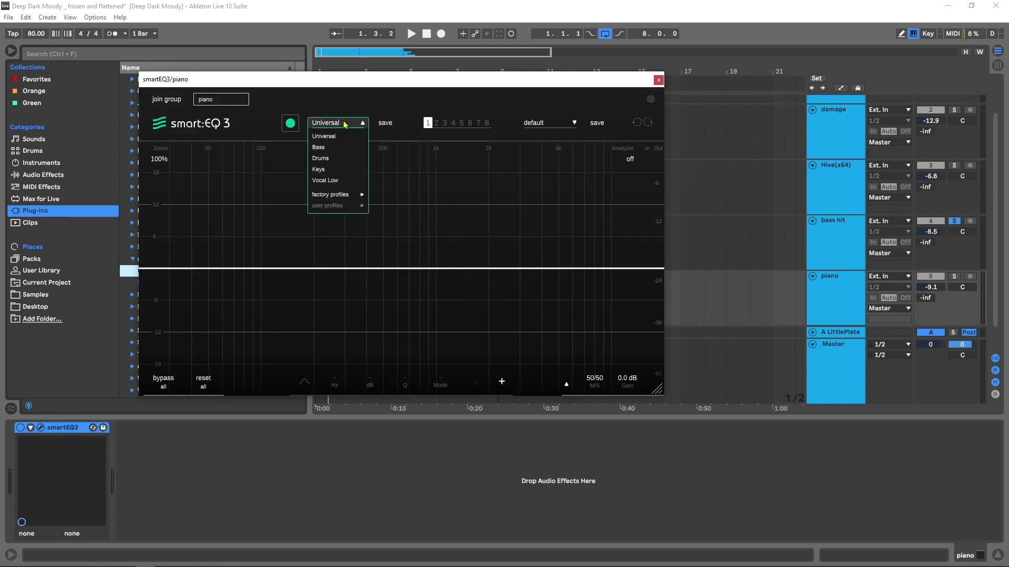
click(322, 177)
click(291, 124)
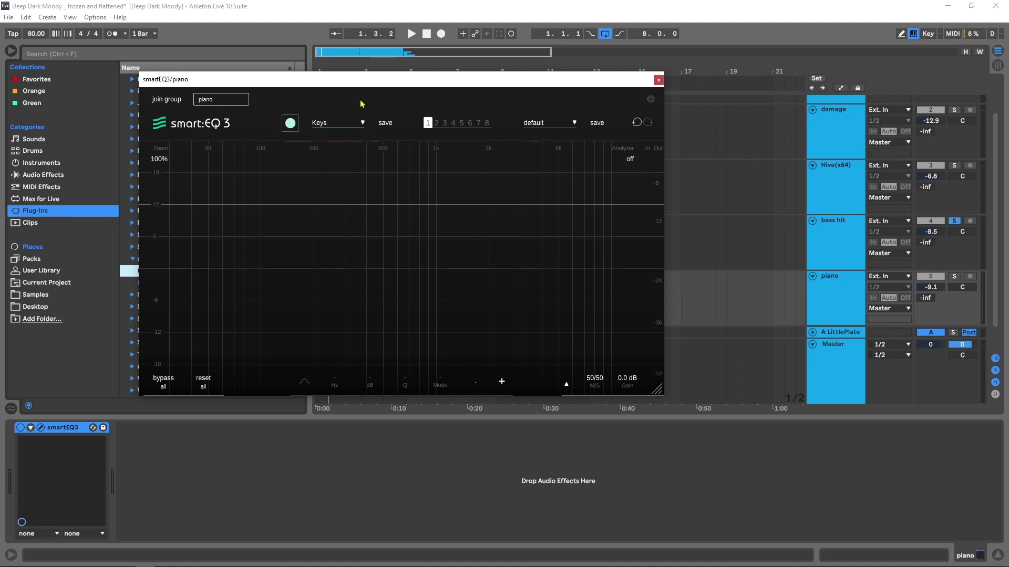
click(954, 277)
key(space)
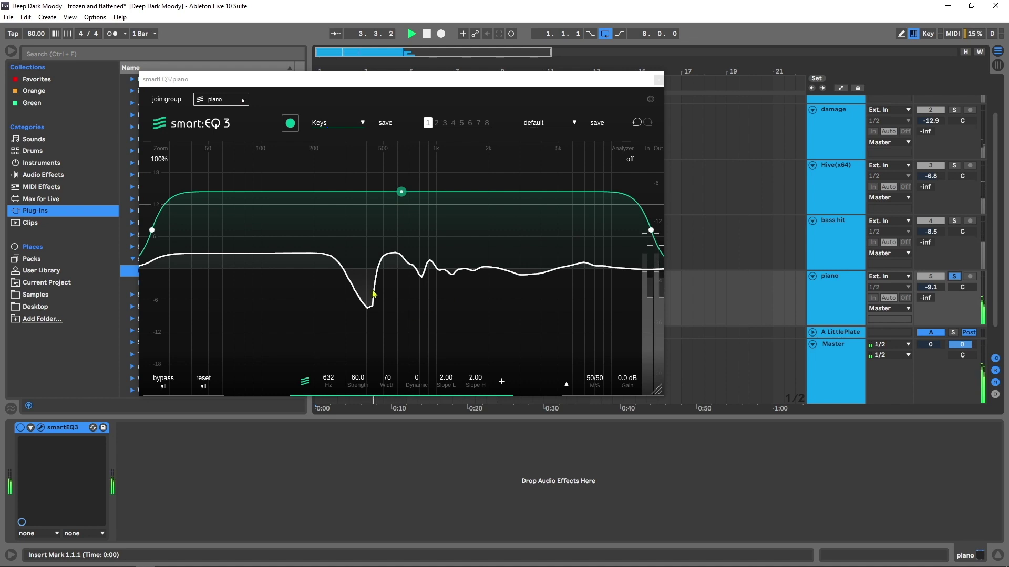
Step: Compare the piano EQ bypassed and active, then lower its strength to 46.5
click(168, 383)
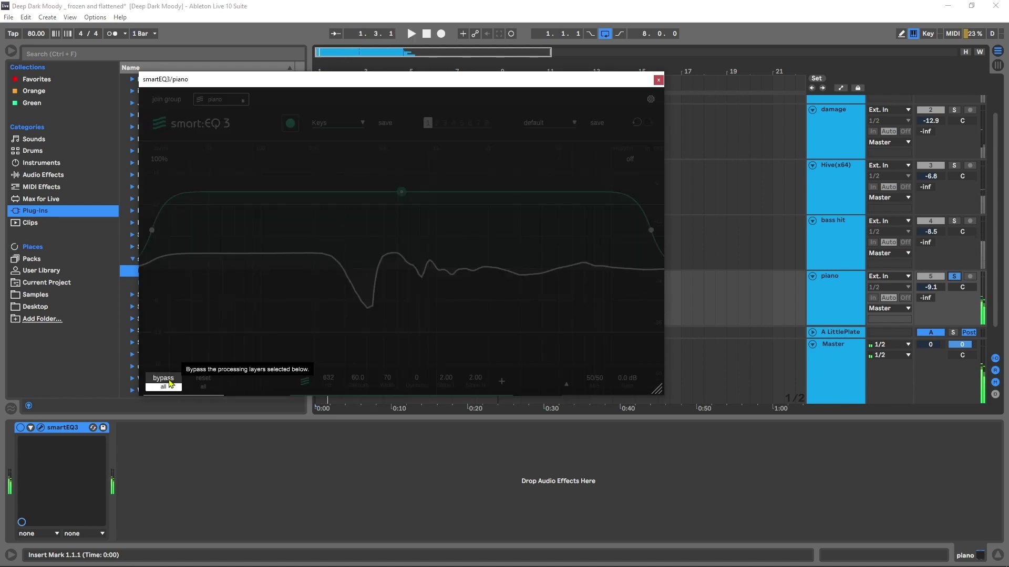
click(164, 382)
key(space)
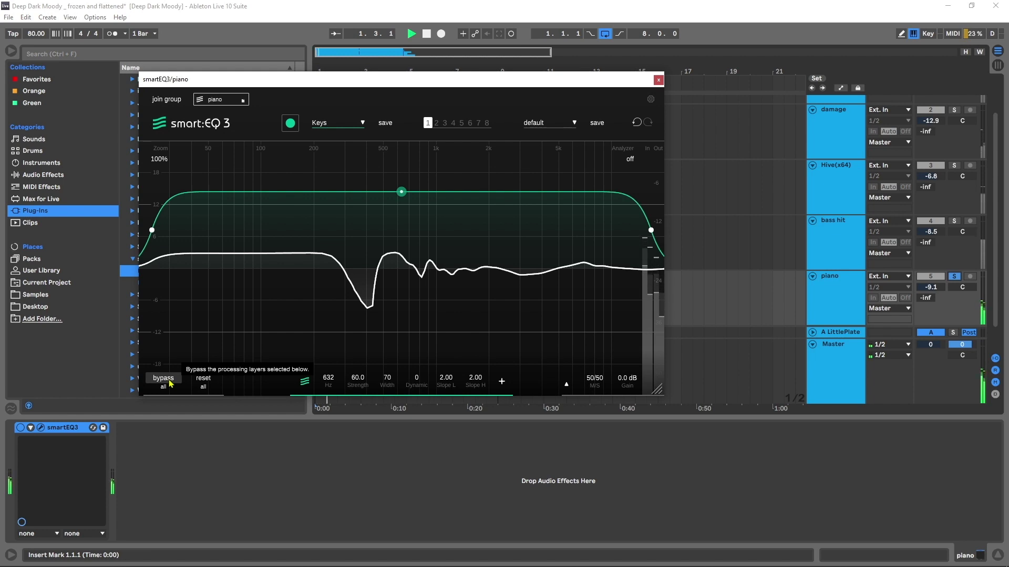
key(space)
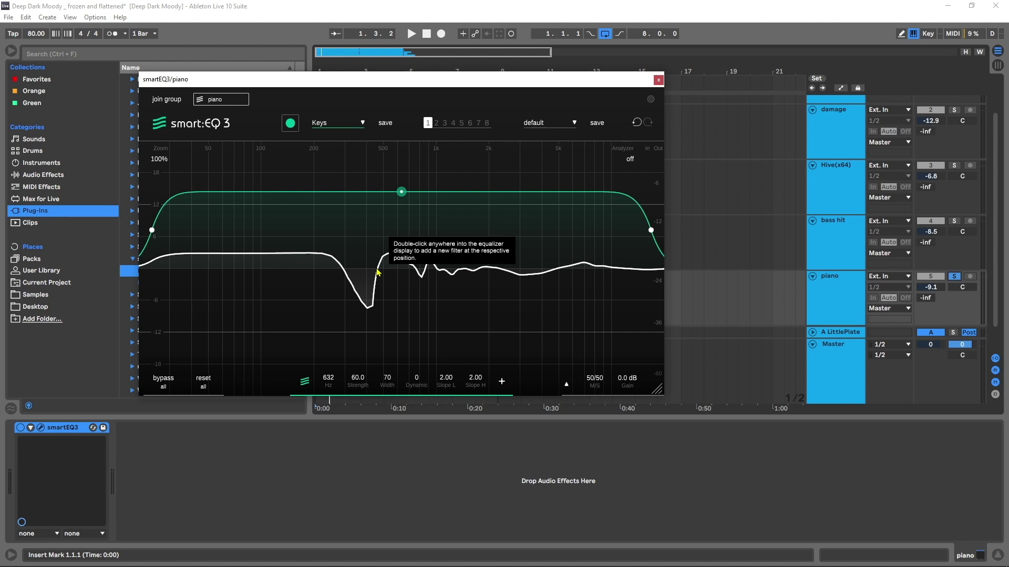
key(space)
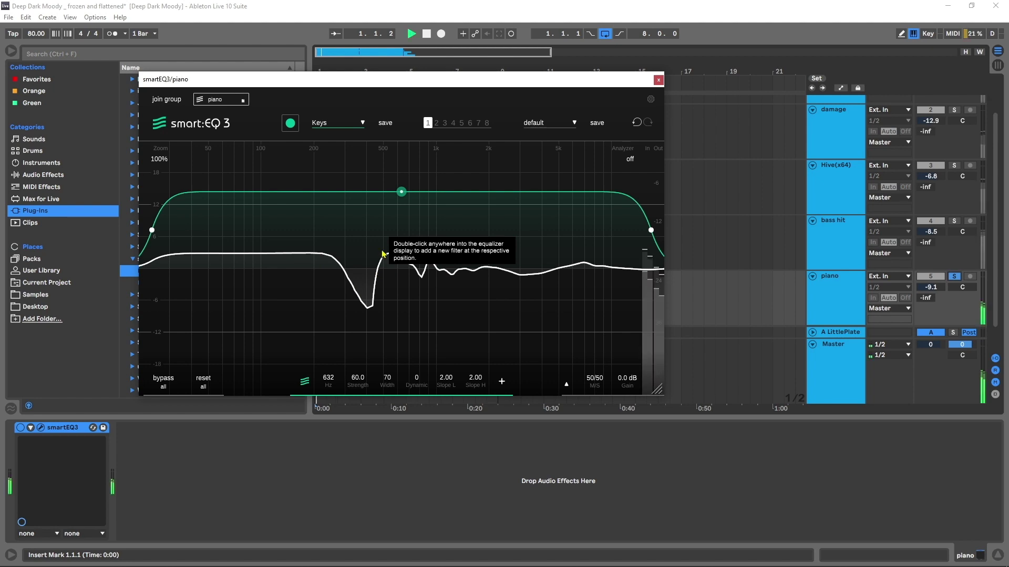
click(175, 382)
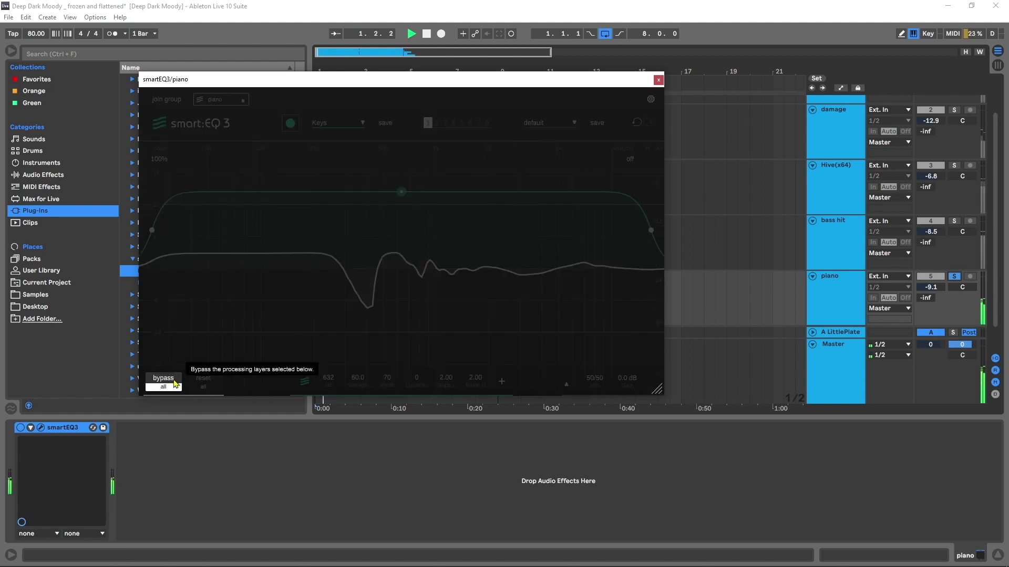
key(space)
click(175, 382)
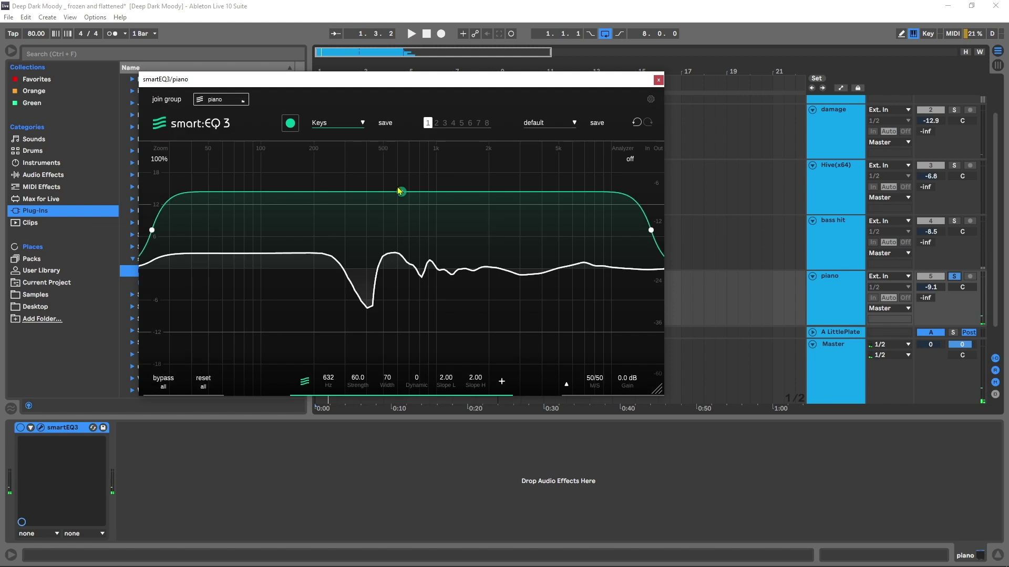
drag(400, 192, 399, 209)
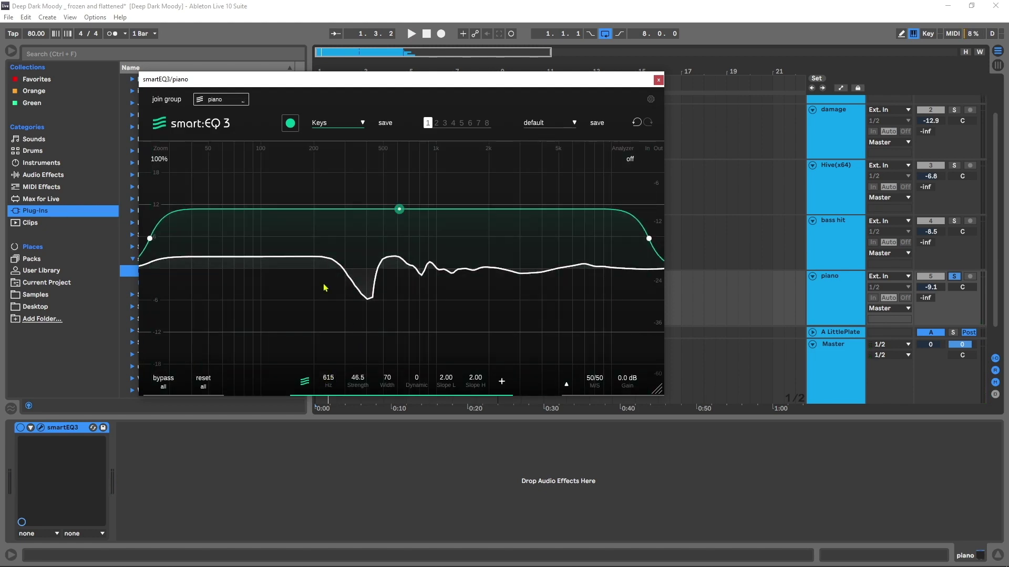
Step: Add a bell band in the piano curve's dip at 381 Hz, +2.3 dB, Q 1.54
double_click(364, 292)
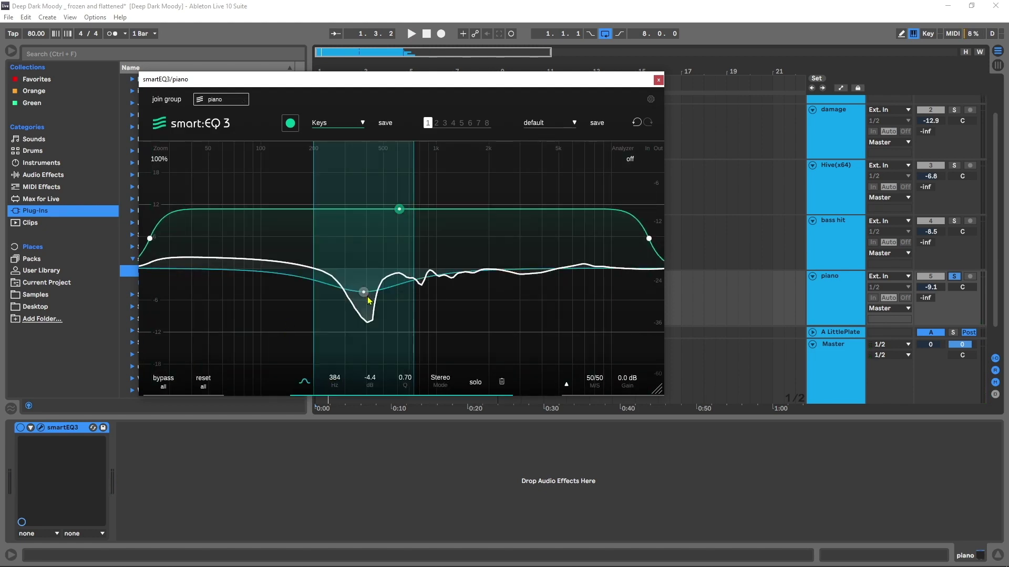
drag(367, 294, 369, 269)
scroll(365, 266, up, 4)
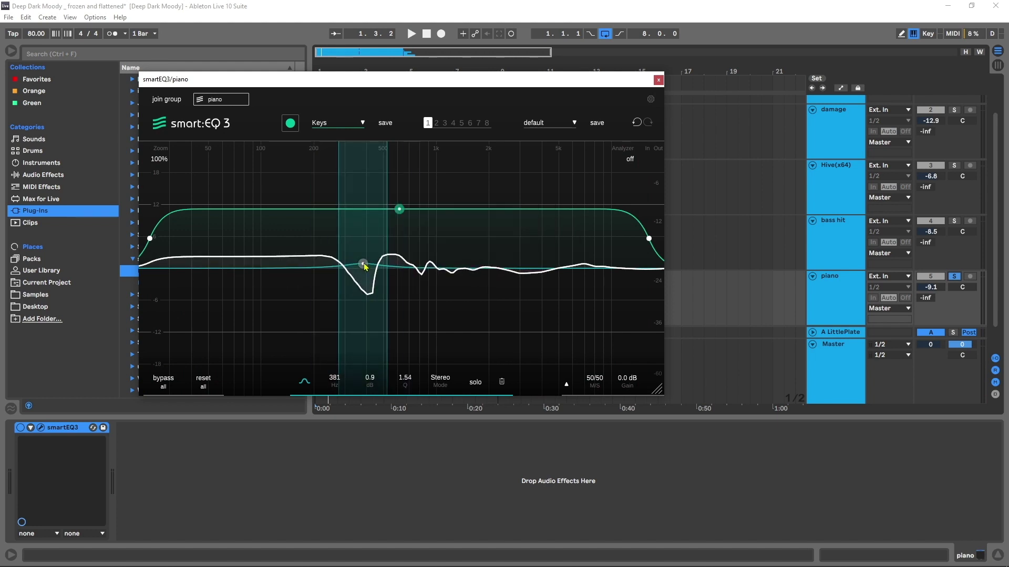
drag(364, 264, 364, 258)
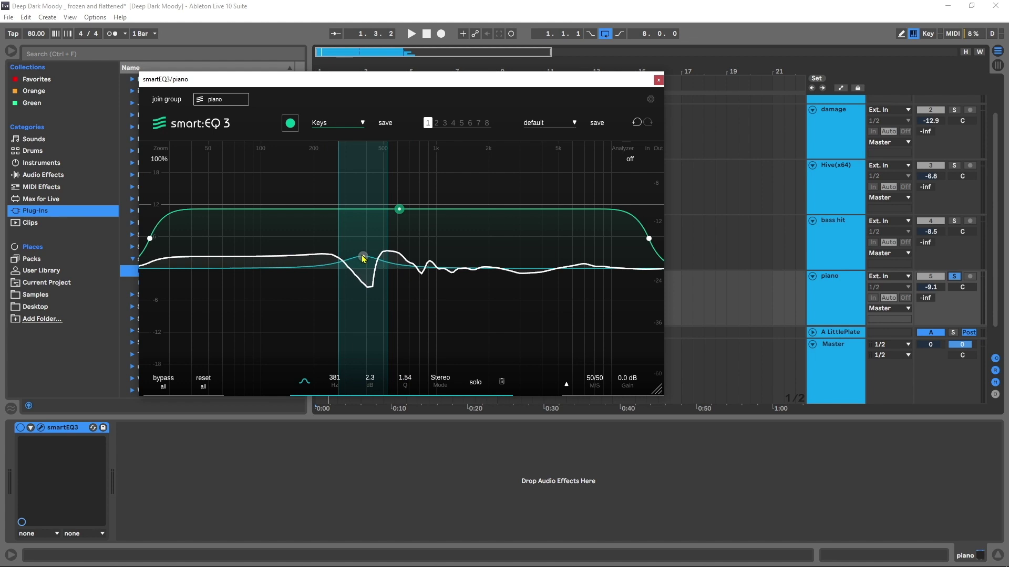
Step: Compare the piano EQ bypassed and active during playback
key(space)
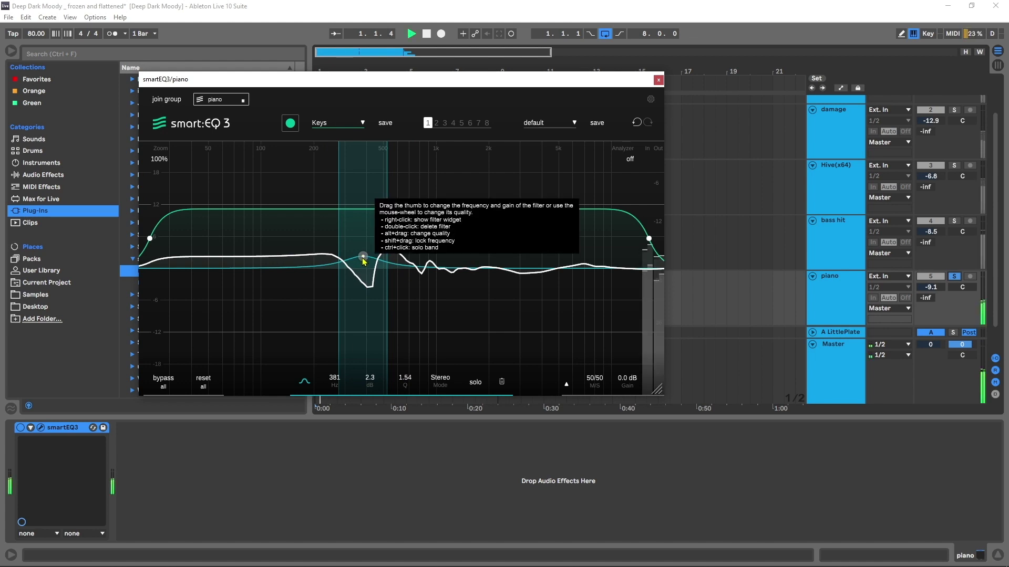
click(160, 381)
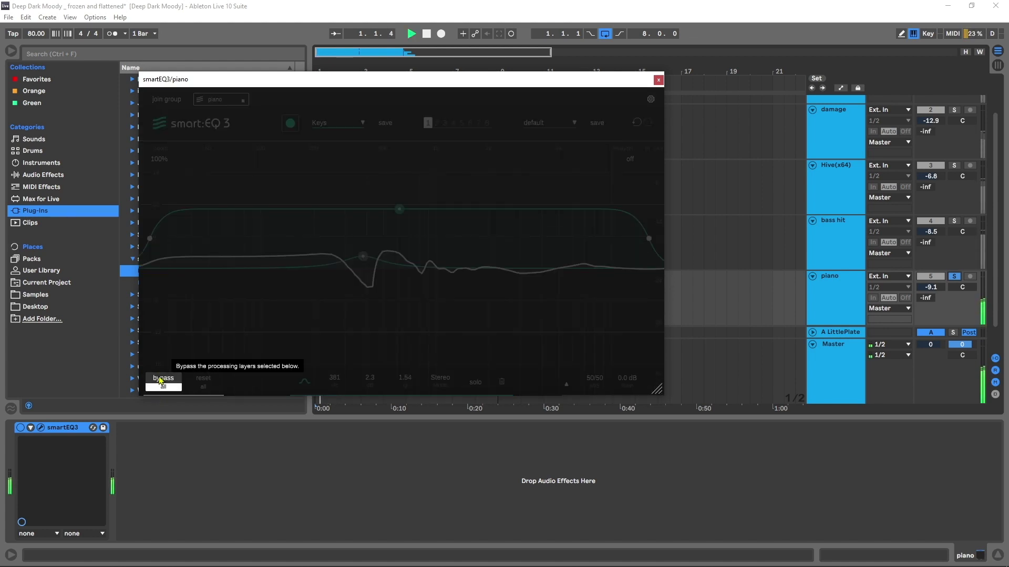
key(space)
click(160, 382)
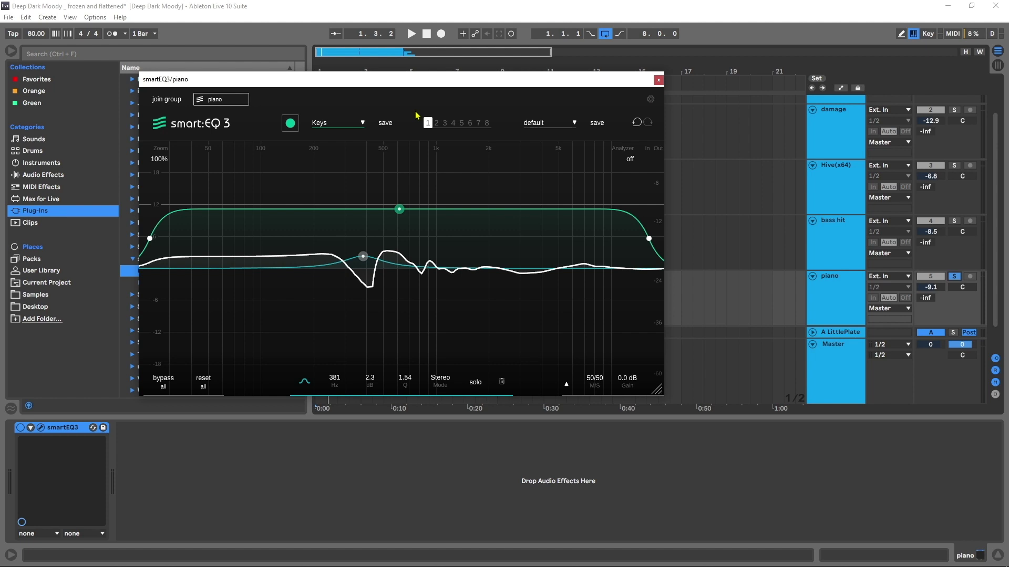
Step: Join the piano EQ to a new smart:EQ 3 group named 'Mix'
click(166, 99)
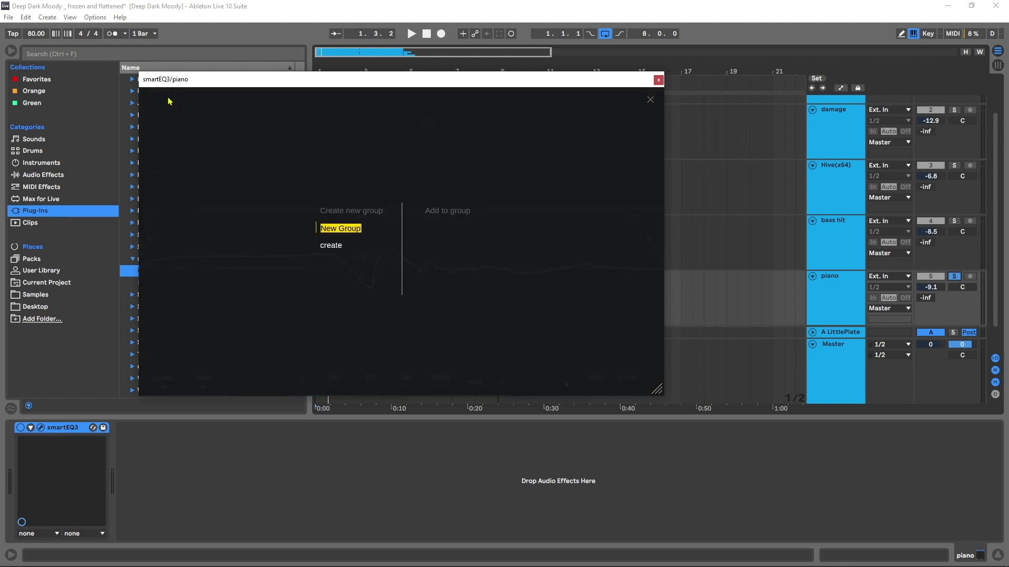
text(Mix)
click(339, 246)
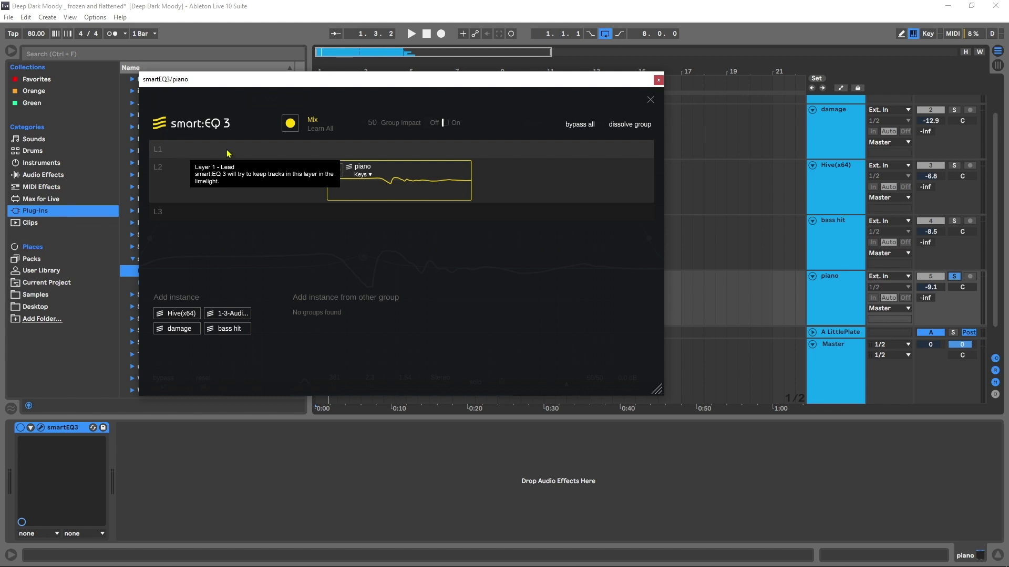
Step: Place piano in L1, Hive(x64) and damage in L2, bass hit and 1-3-Audio 1 in L3
drag(336, 173, 350, 159)
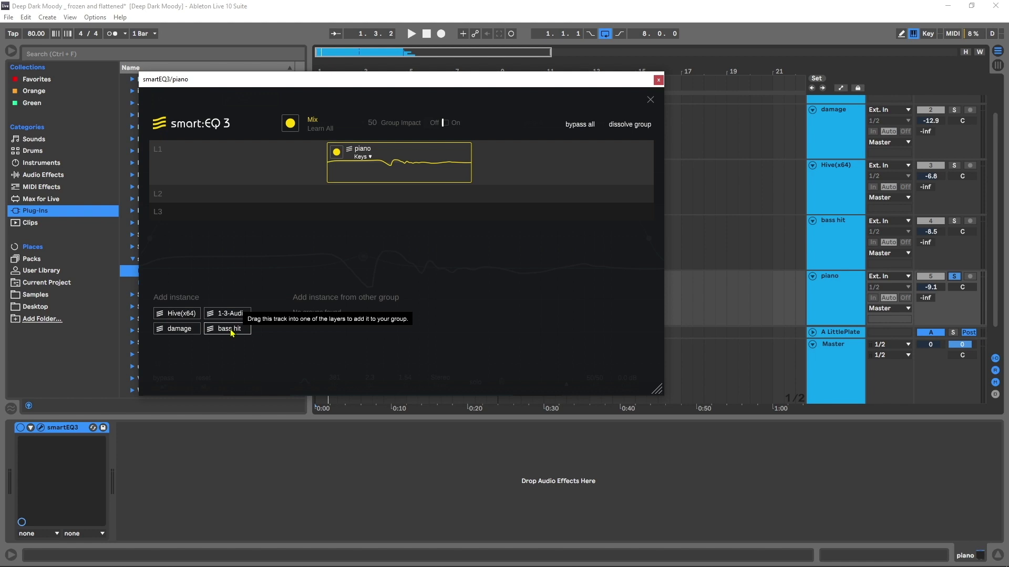
drag(232, 332, 366, 219)
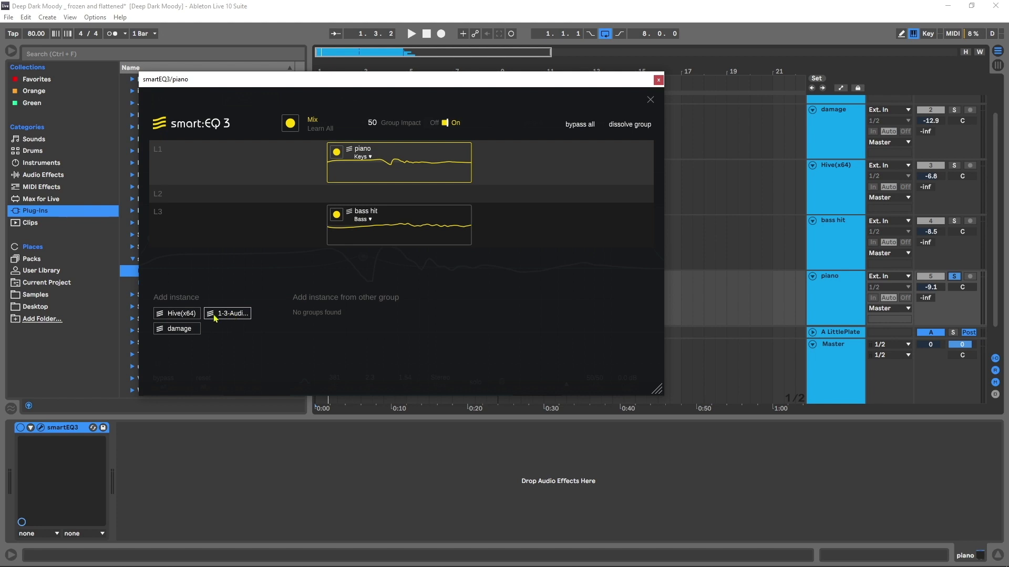
drag(175, 318, 279, 198)
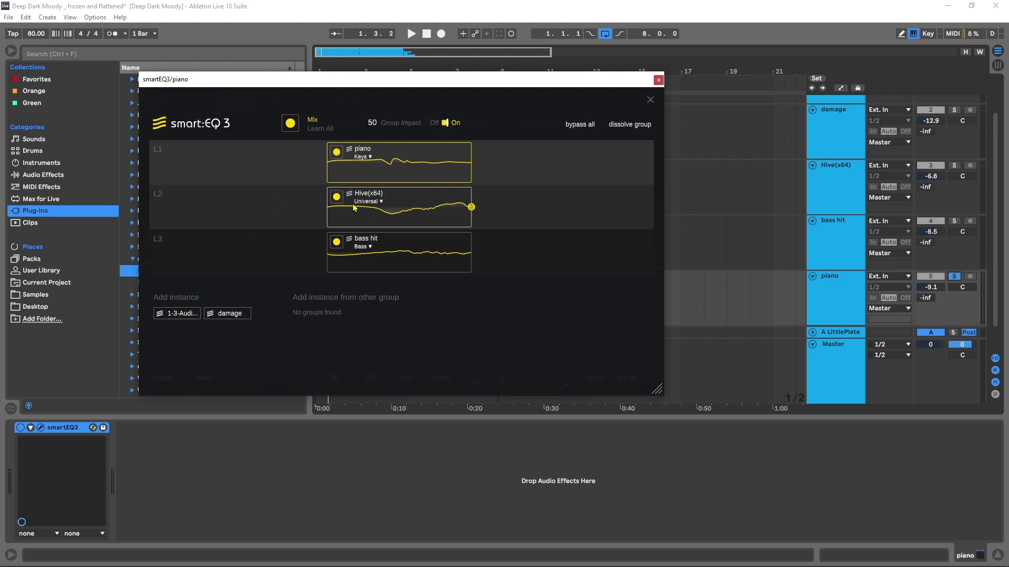
drag(229, 314, 503, 220)
drag(194, 314, 284, 254)
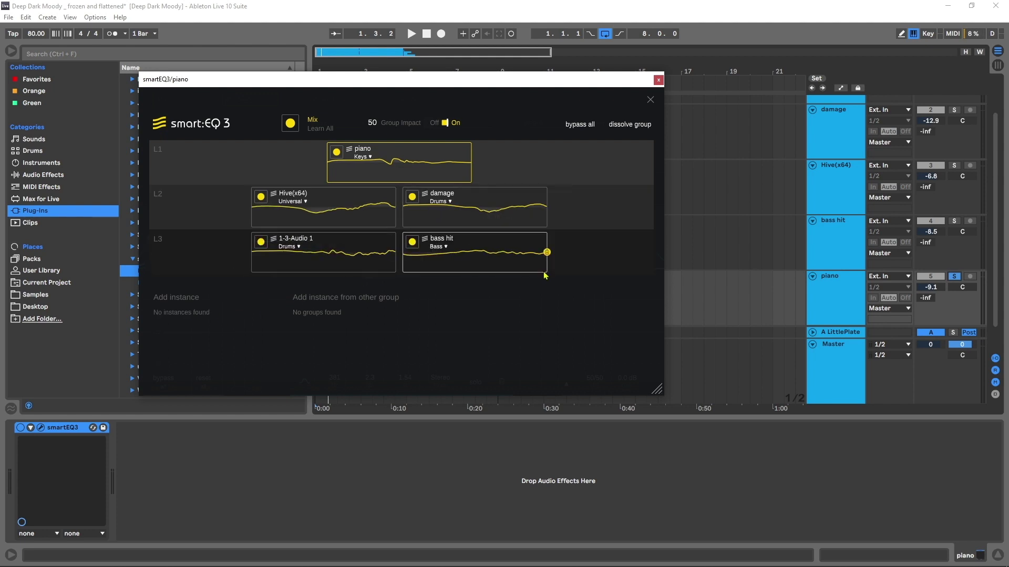
Step: Audition the grouped mix and enlarge the plug-in window
key(space)
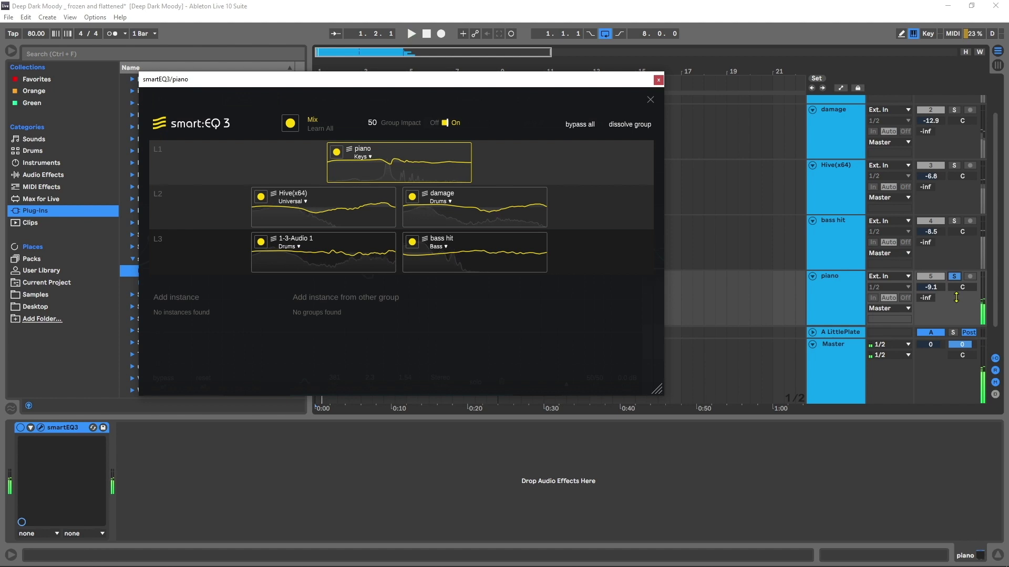
key(space)
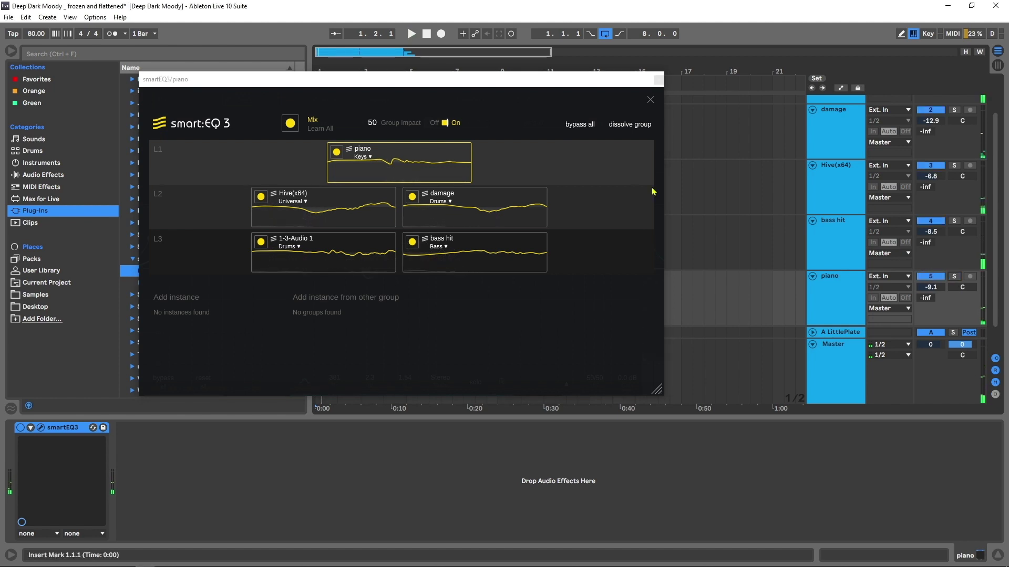
click(656, 389)
key(space)
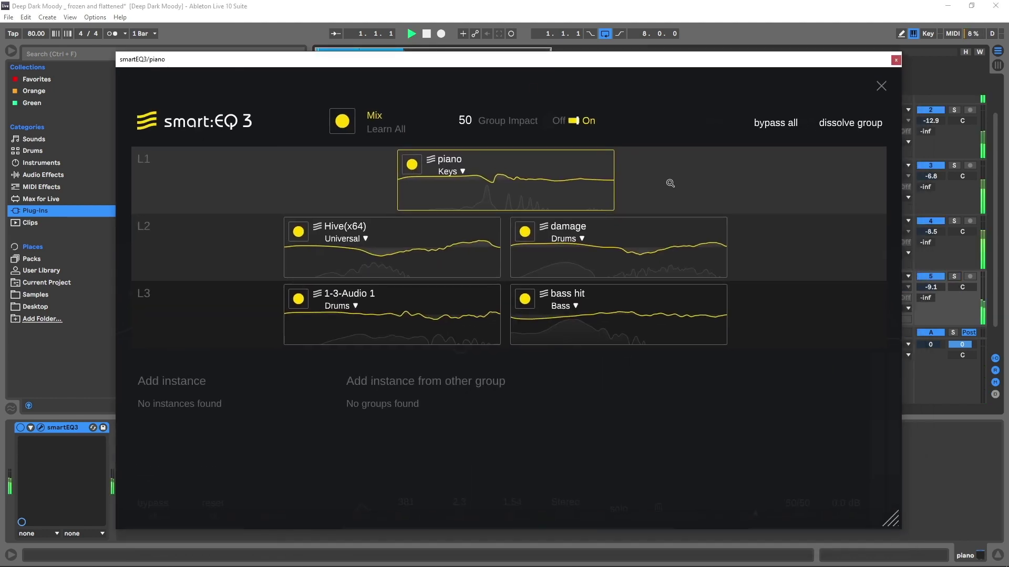
Step: Toggle bypass all on the Mix group repeatedly to compare processed and unprocessed sound
click(767, 124)
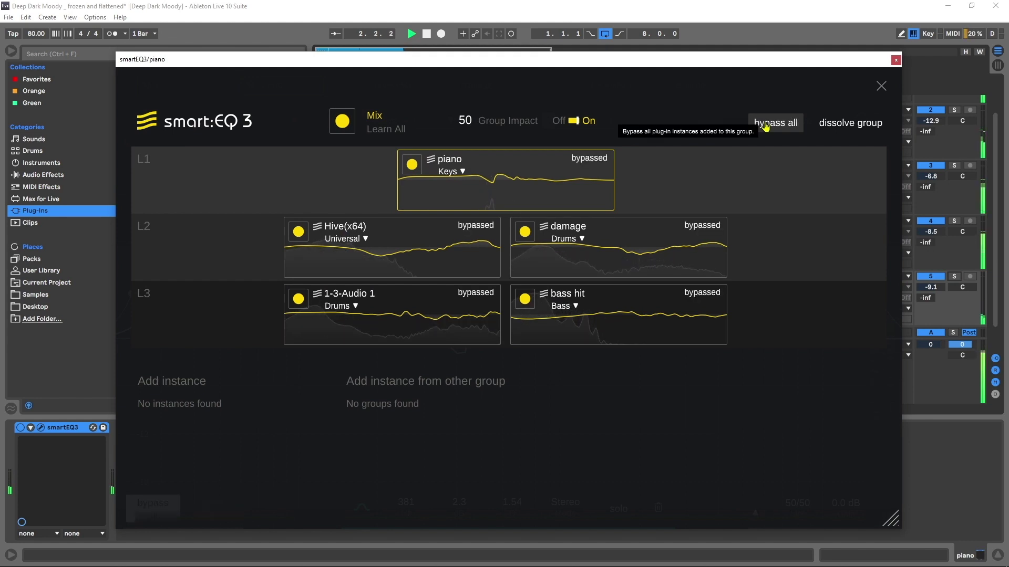
click(712, 124)
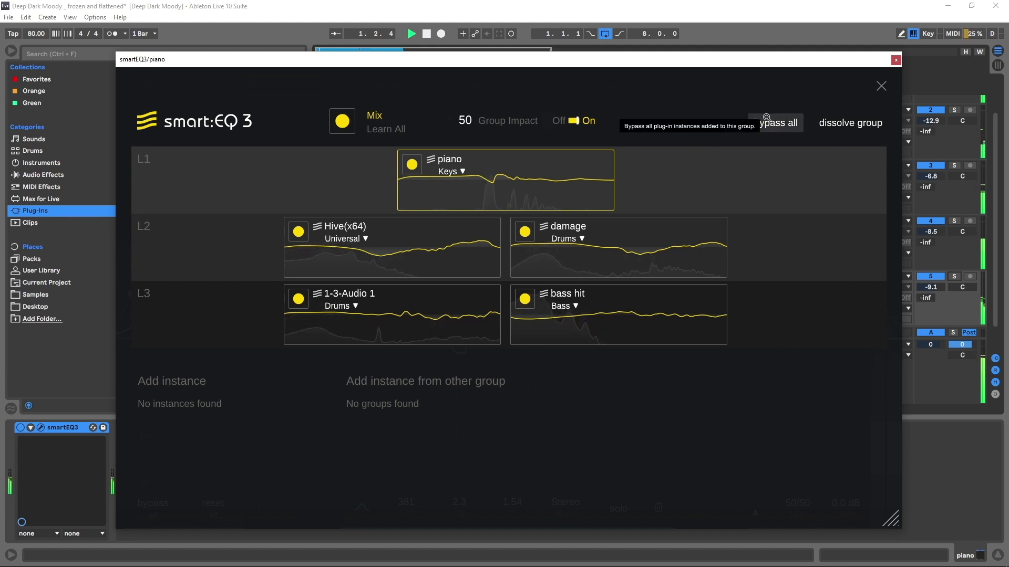
click(766, 118)
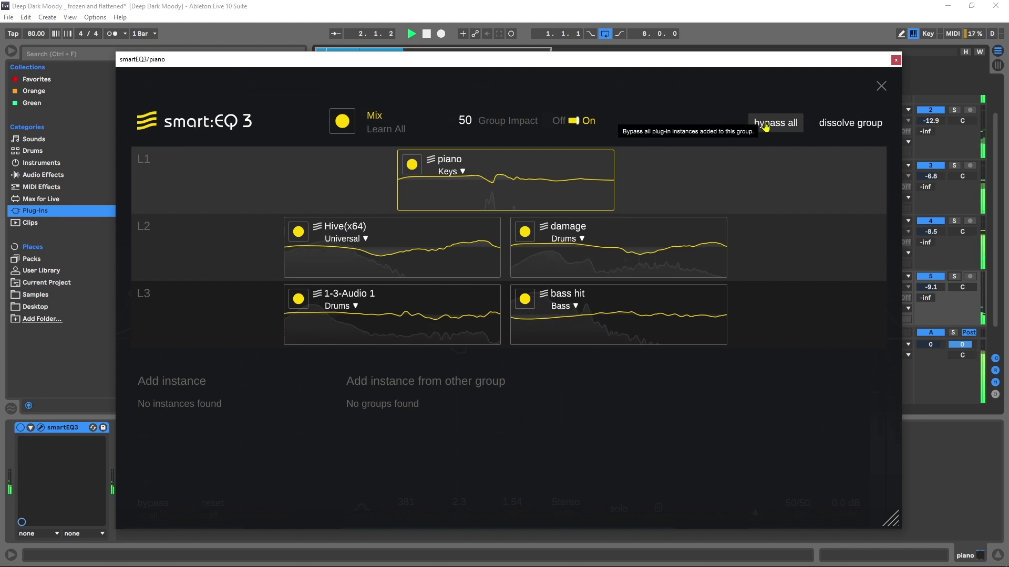
click(765, 125)
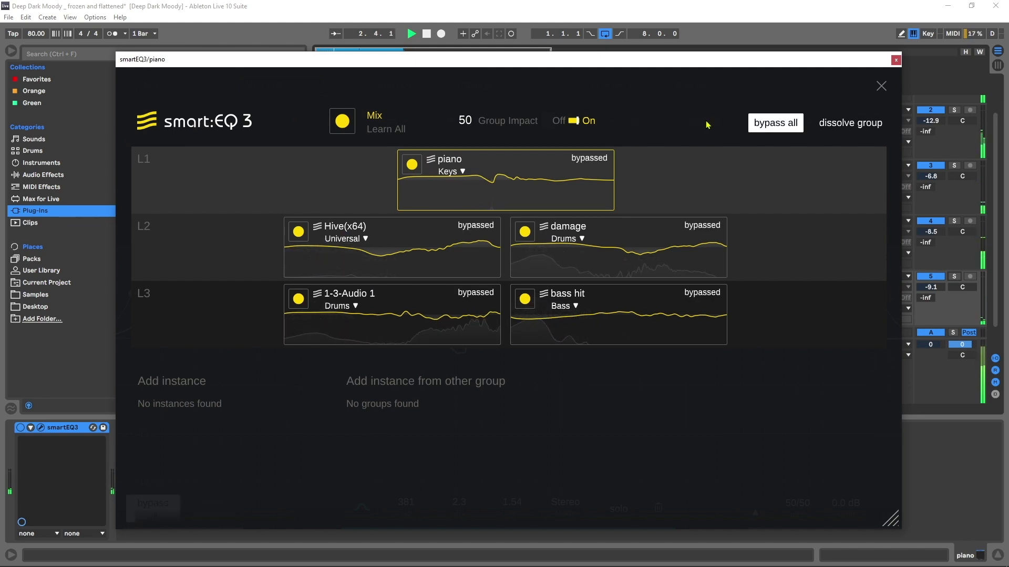
click(762, 126)
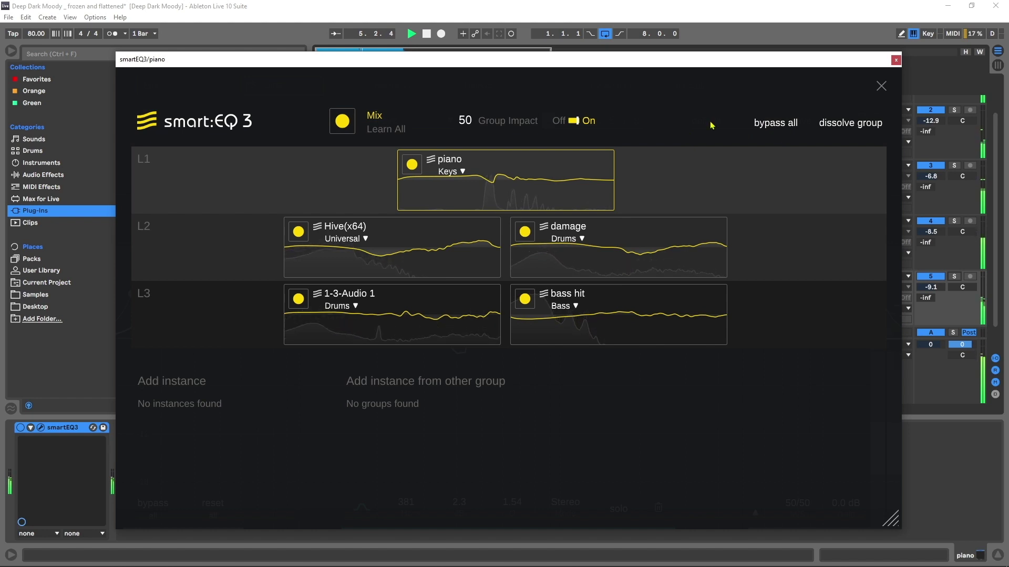
click(766, 117)
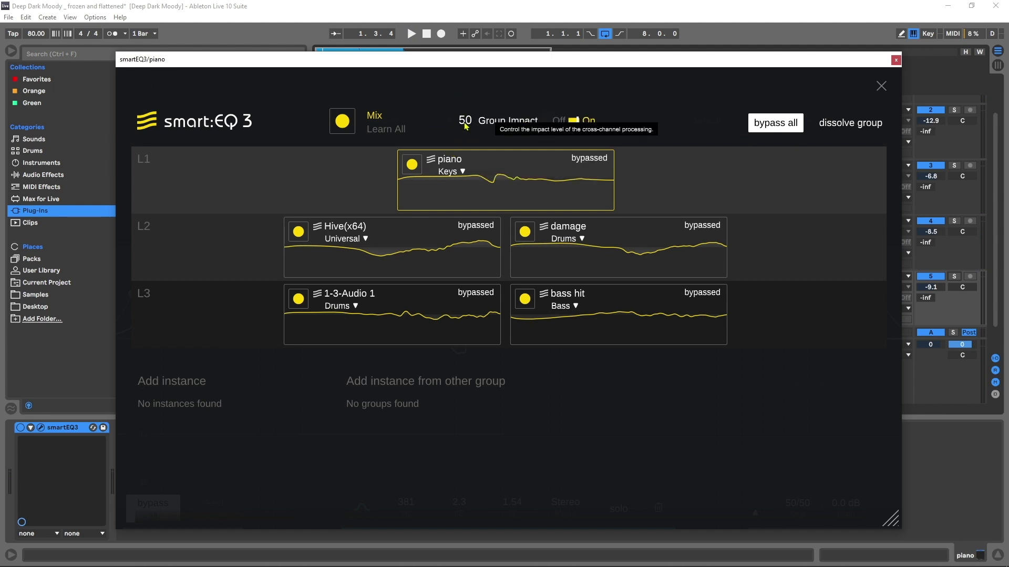
Step: Raise Group Impact from 50 to 150 and A/B it against bypass all during playback
drag(465, 126, 467, 53)
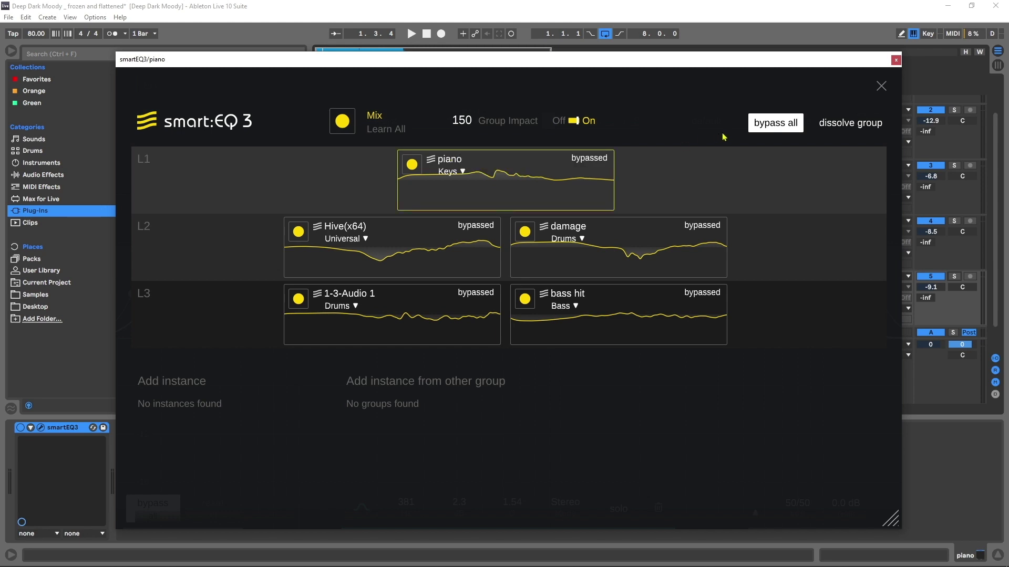
click(761, 125)
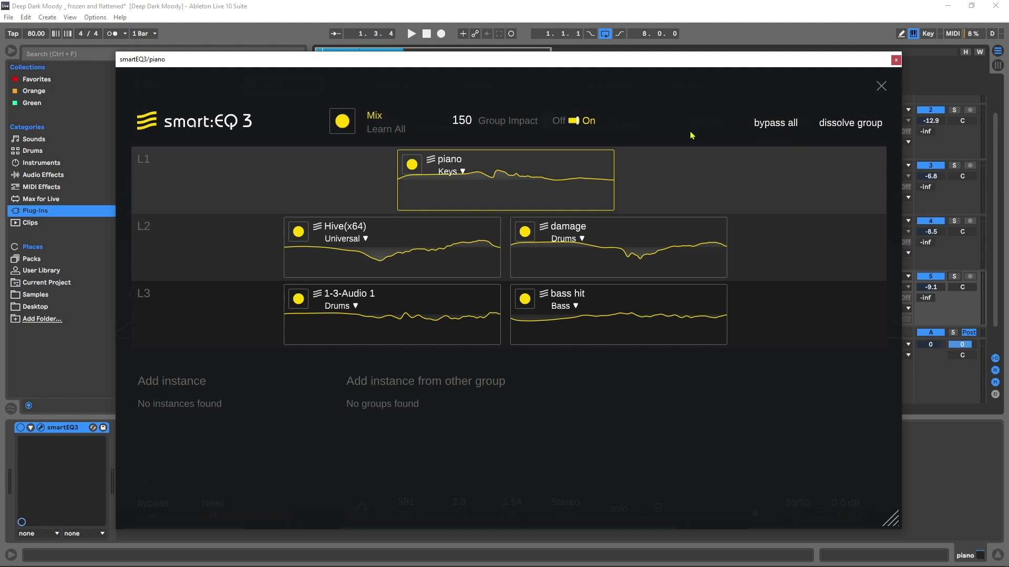
key(space)
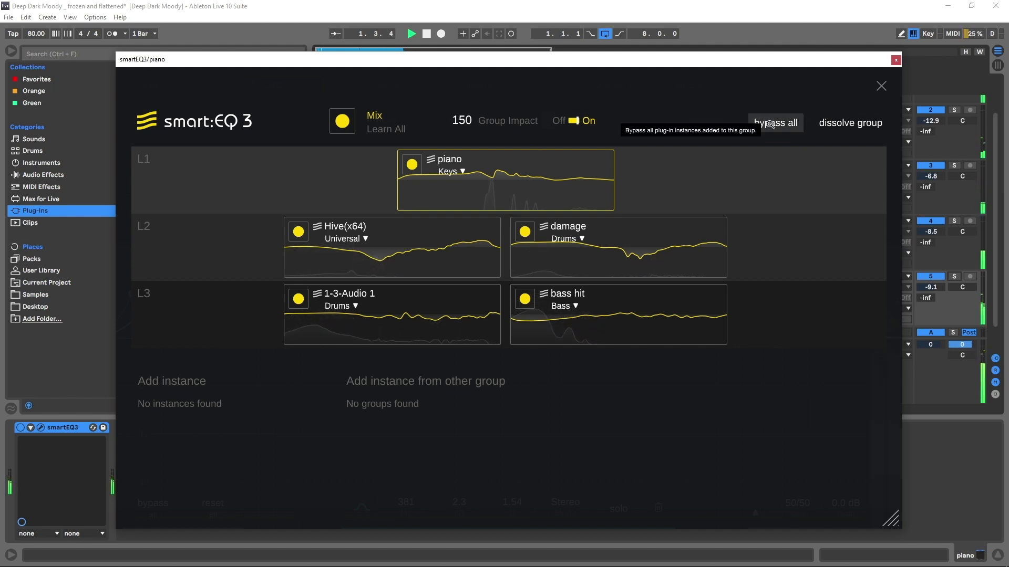
key(space)
click(769, 124)
key(space)
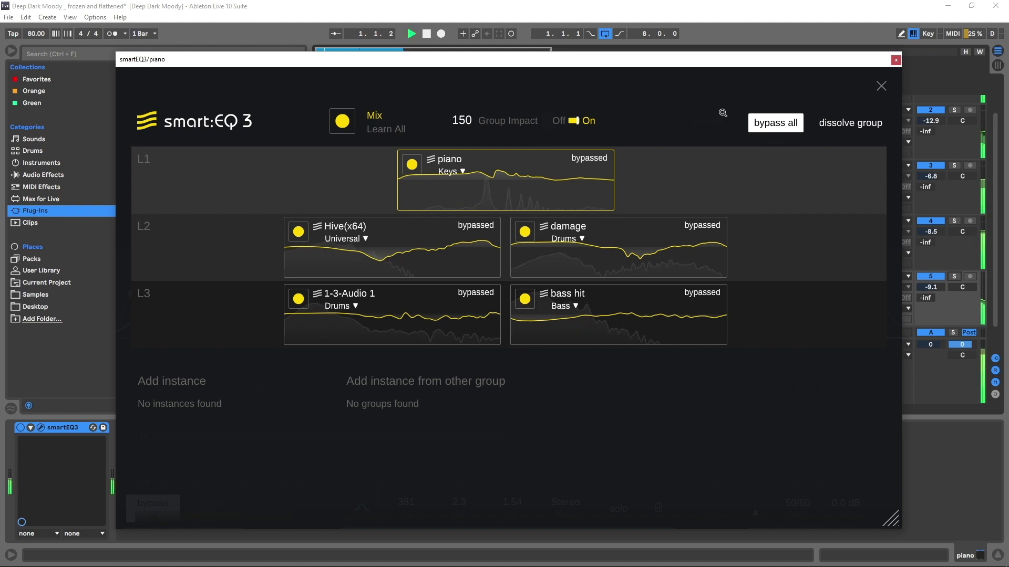
click(751, 123)
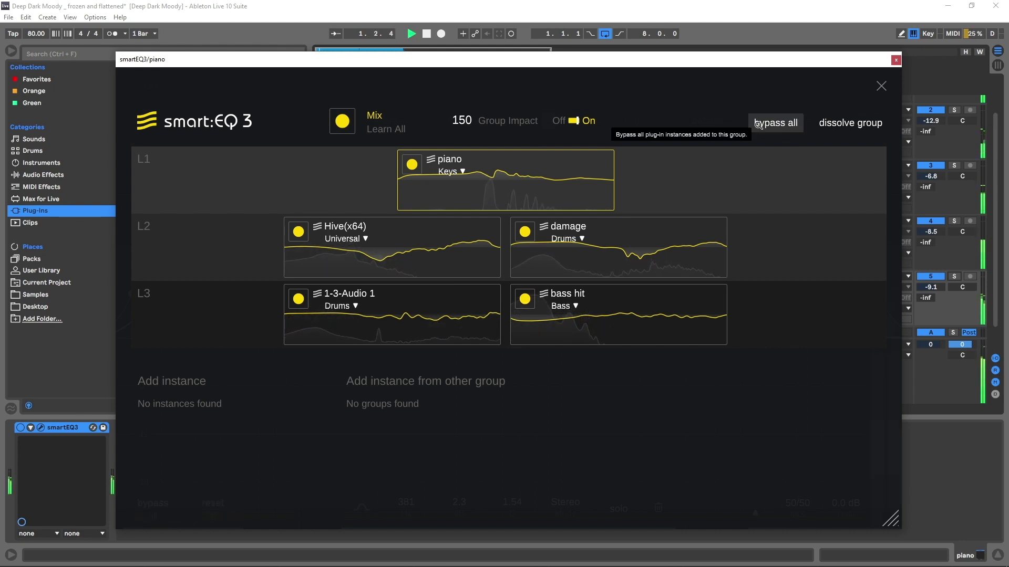
key(space)
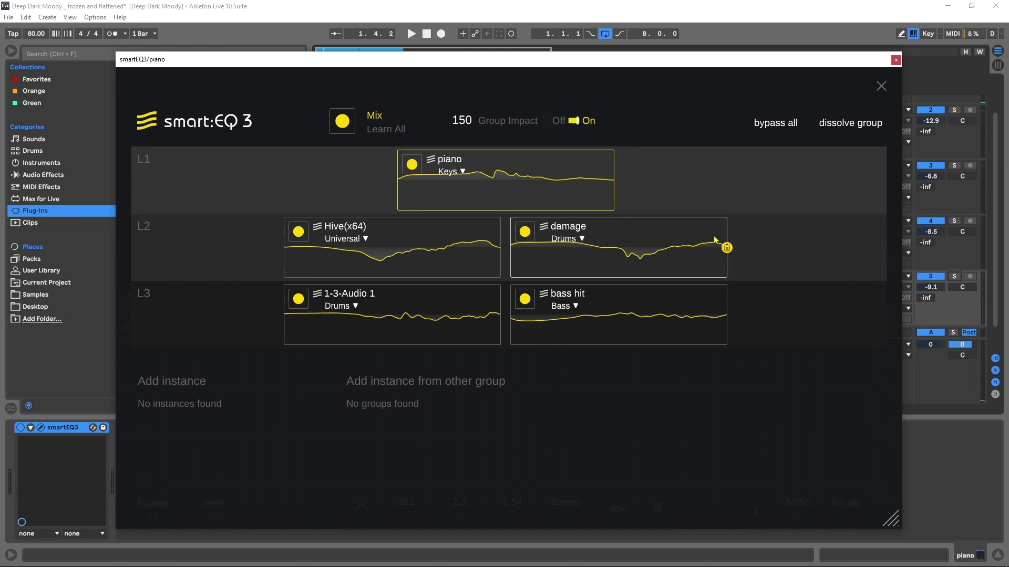
Step: Move damage up into L1 beside piano, briefly dropping piano to L3 and back
mouse_move(590, 233)
mouse_down()
mouse_move(669, 207)
mouse_move(667, 163)
mouse_move(631, 257)
mouse_move(594, 245)
mouse_up()
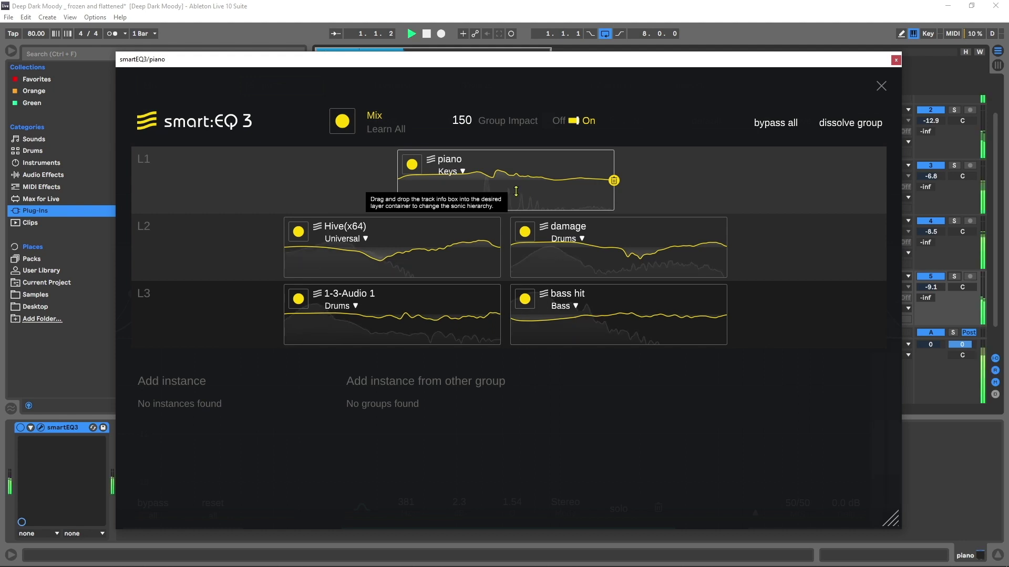
drag(557, 233, 630, 168)
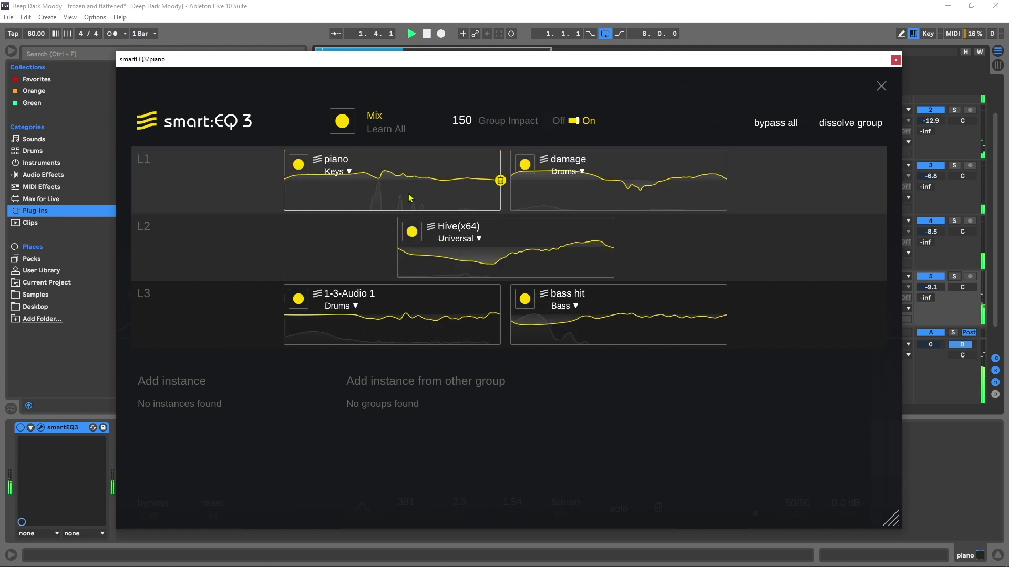
drag(410, 198, 723, 329)
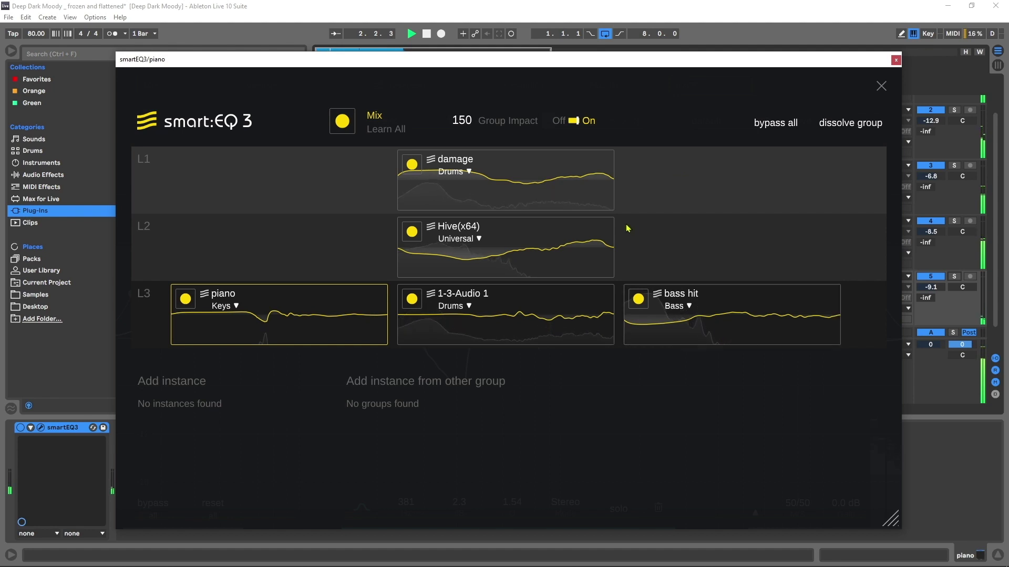
mouse_move(311, 222)
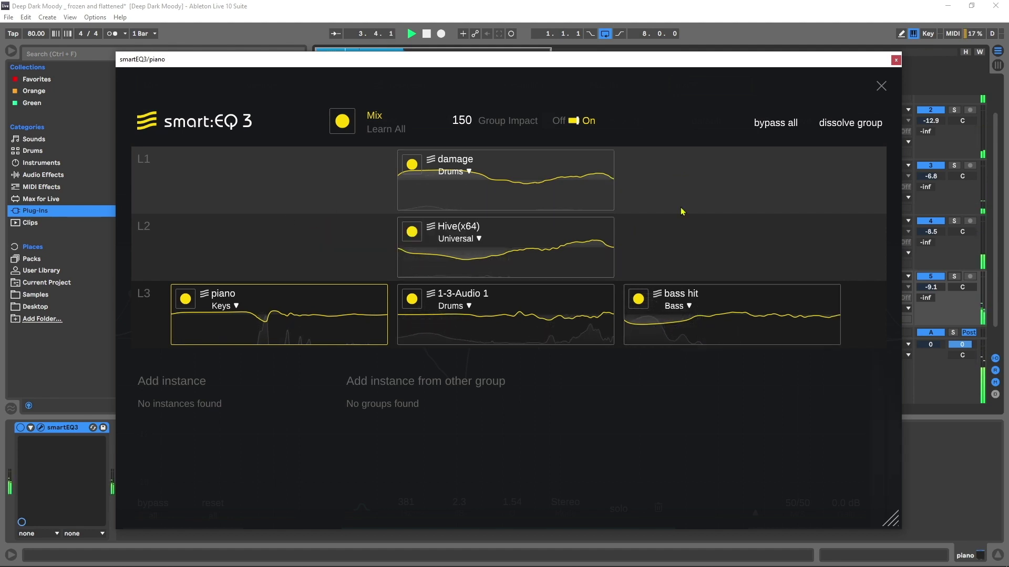
key(space)
mouse_move(681, 208)
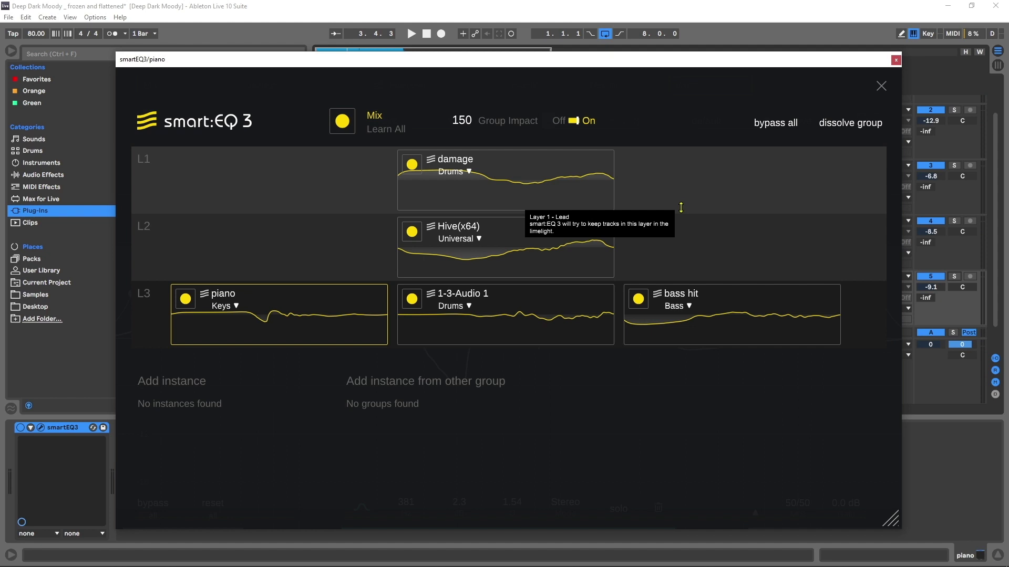
mouse_move(308, 300)
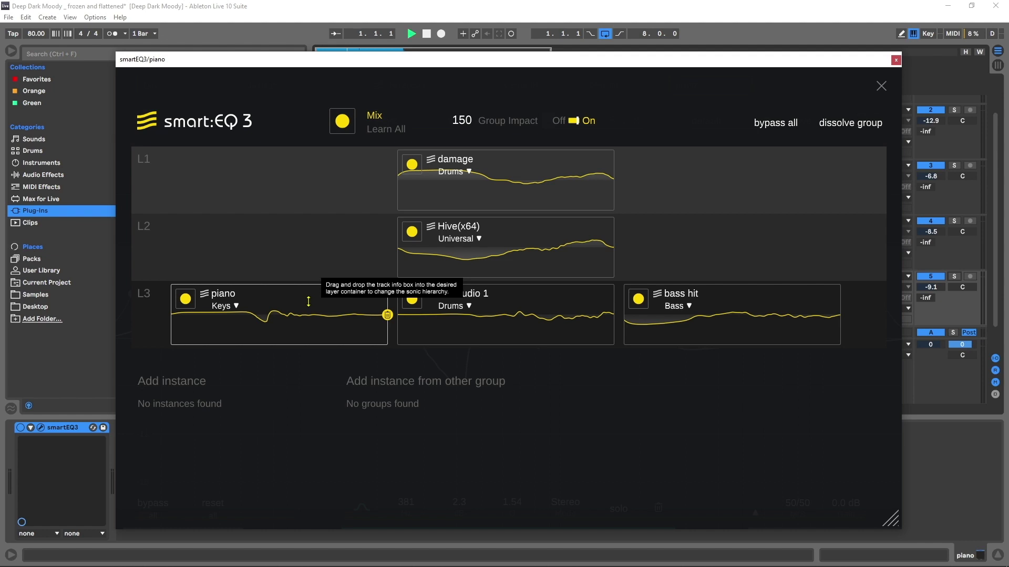
drag(309, 301, 473, 179)
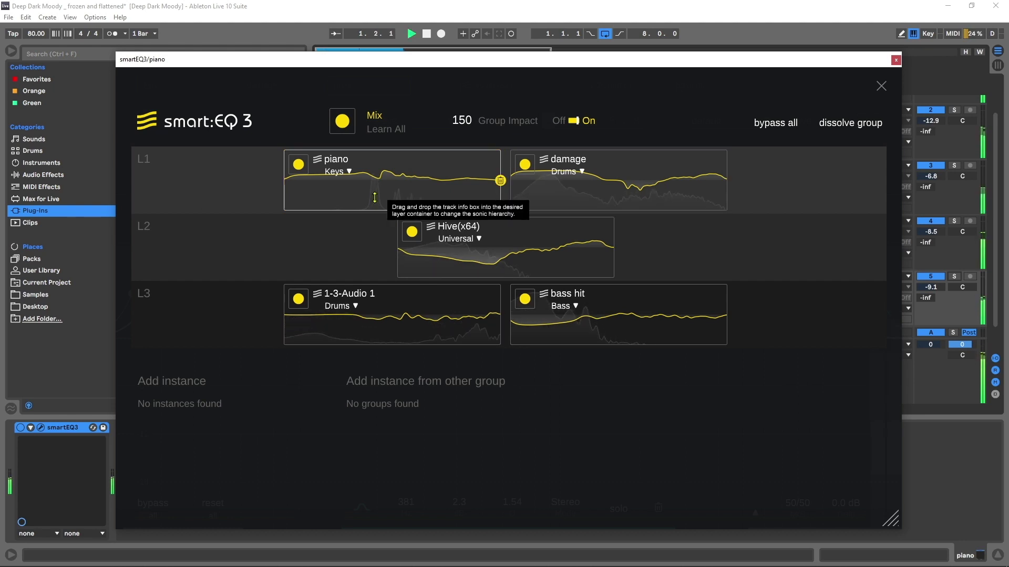
Step: Try the piano instance in L2 and L3 during playback, then return it to L1
drag(374, 198, 349, 245)
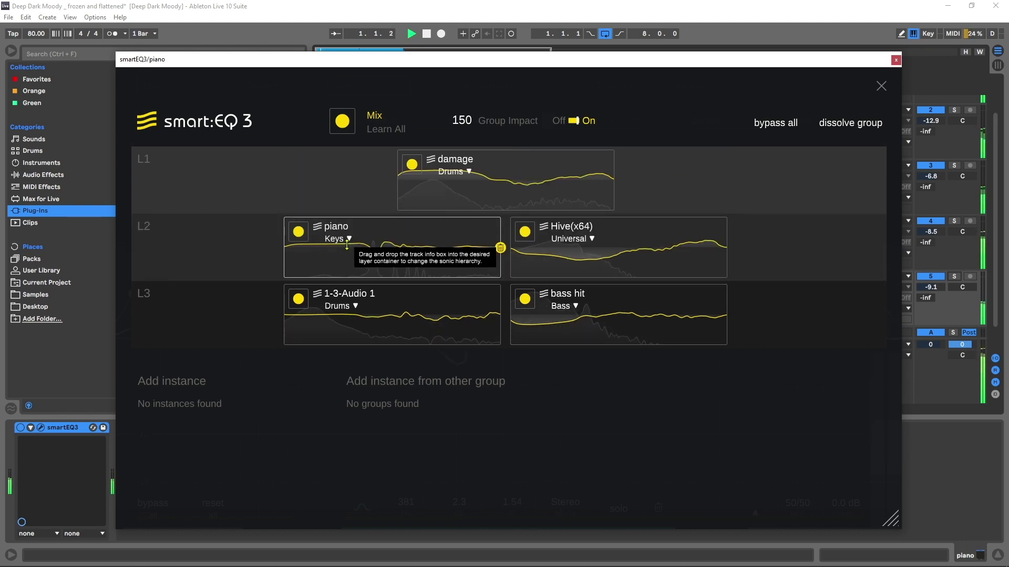
drag(384, 231, 286, 294)
key(space)
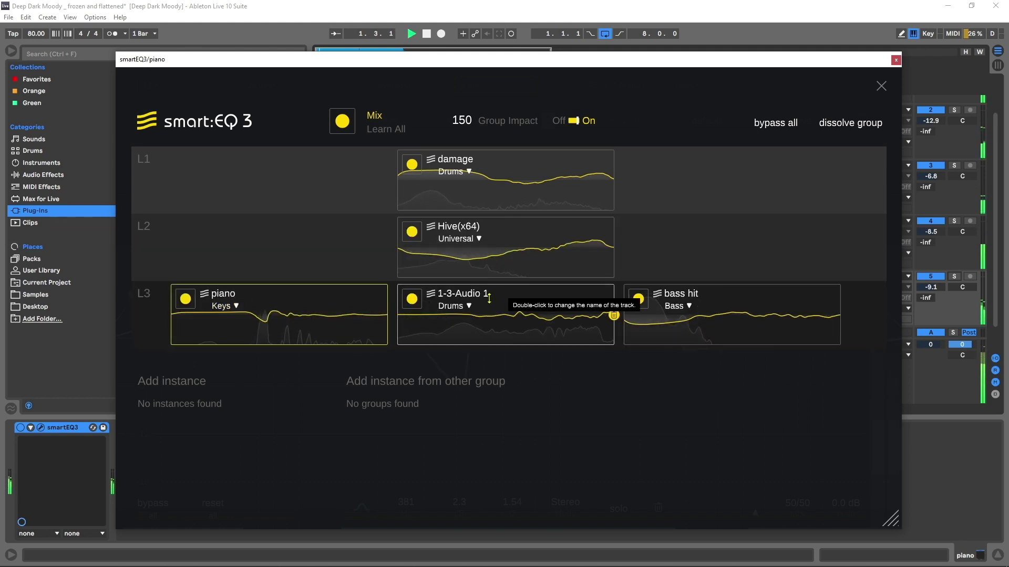
drag(331, 289, 393, 179)
key(space)
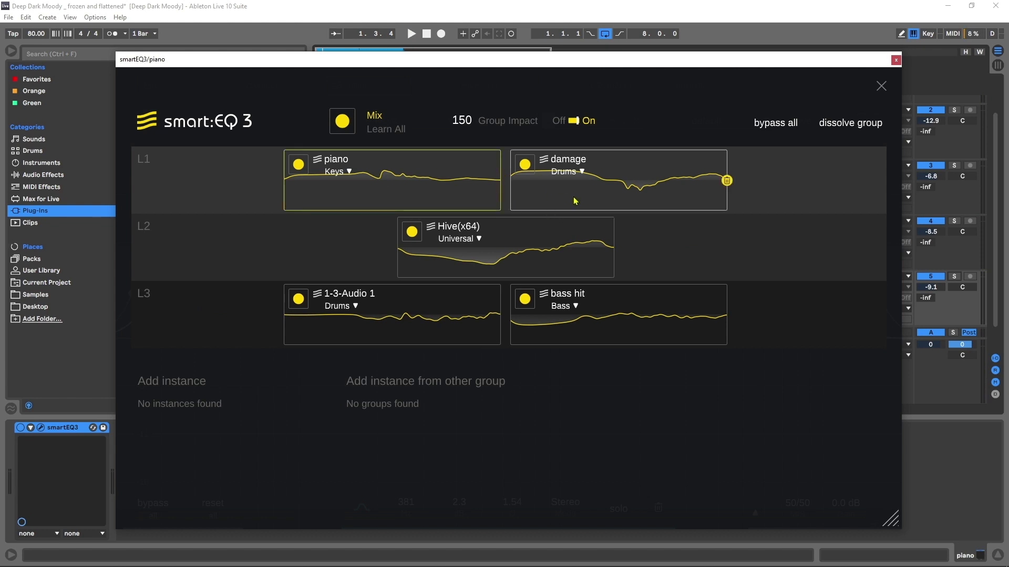
key(space)
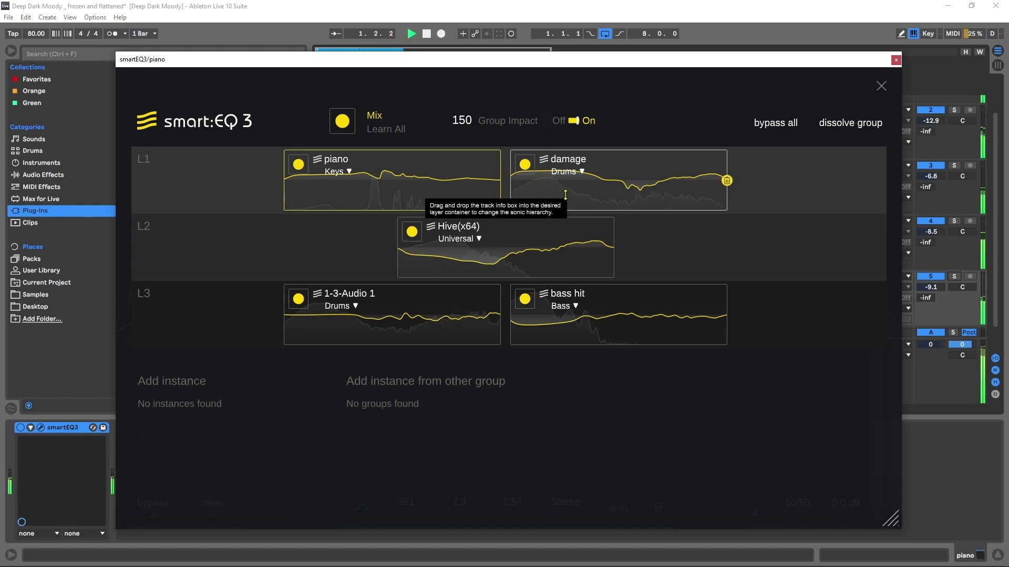
Step: Try damage in L2 and L3, then move it up into L1 beside piano
drag(558, 186, 654, 246)
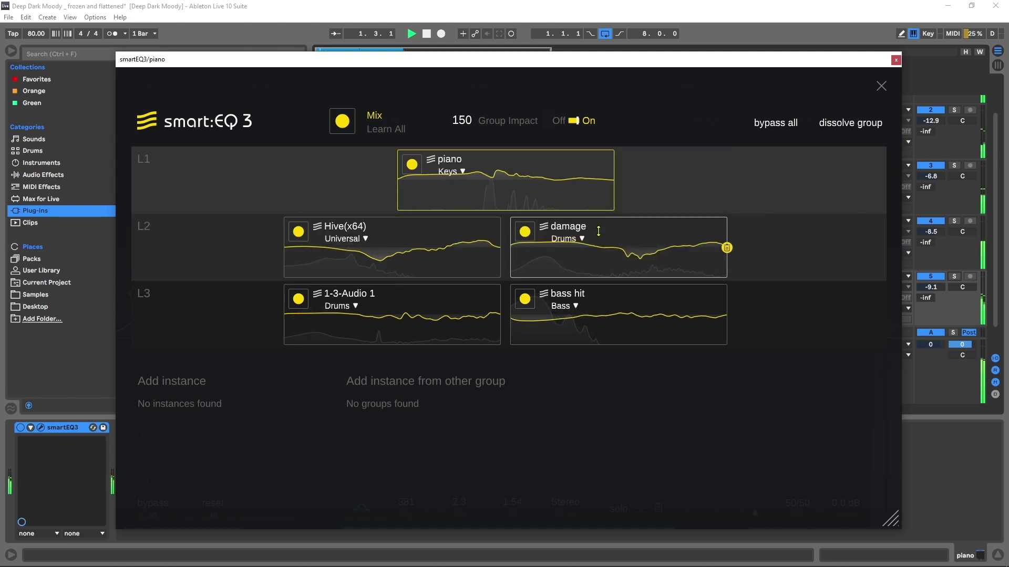
drag(607, 231, 772, 309)
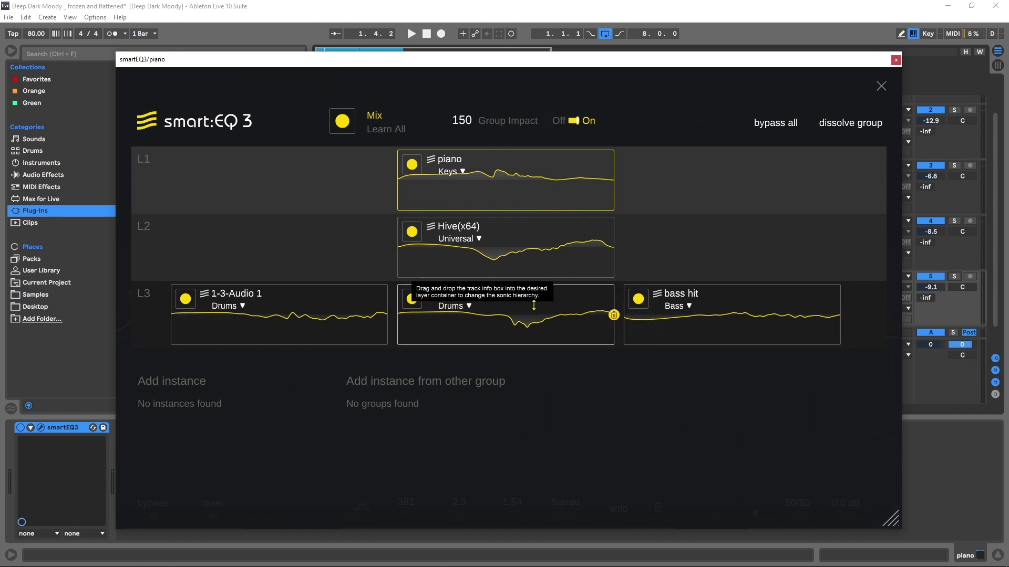
drag(534, 305, 686, 233)
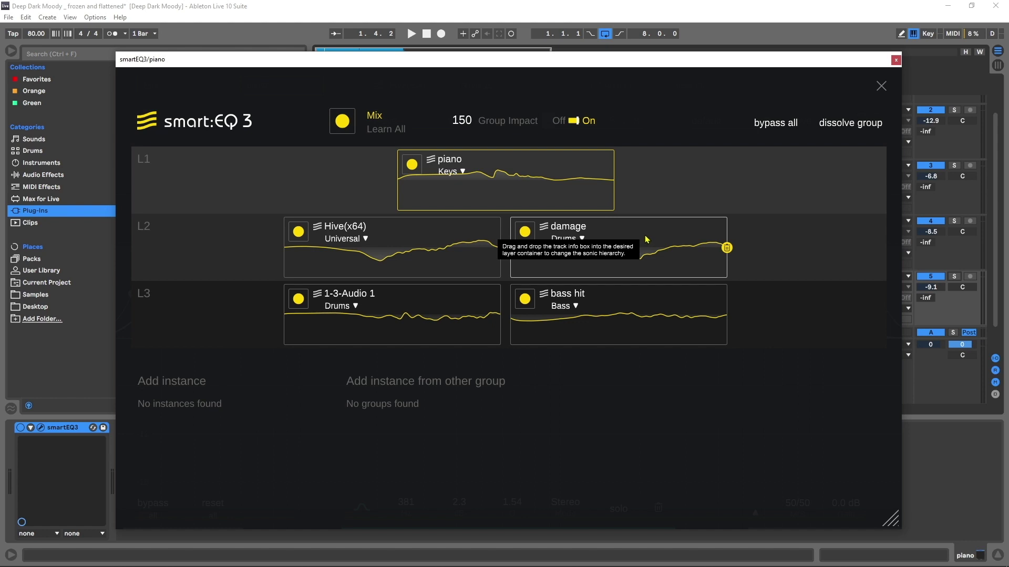
key(space)
drag(635, 236, 651, 187)
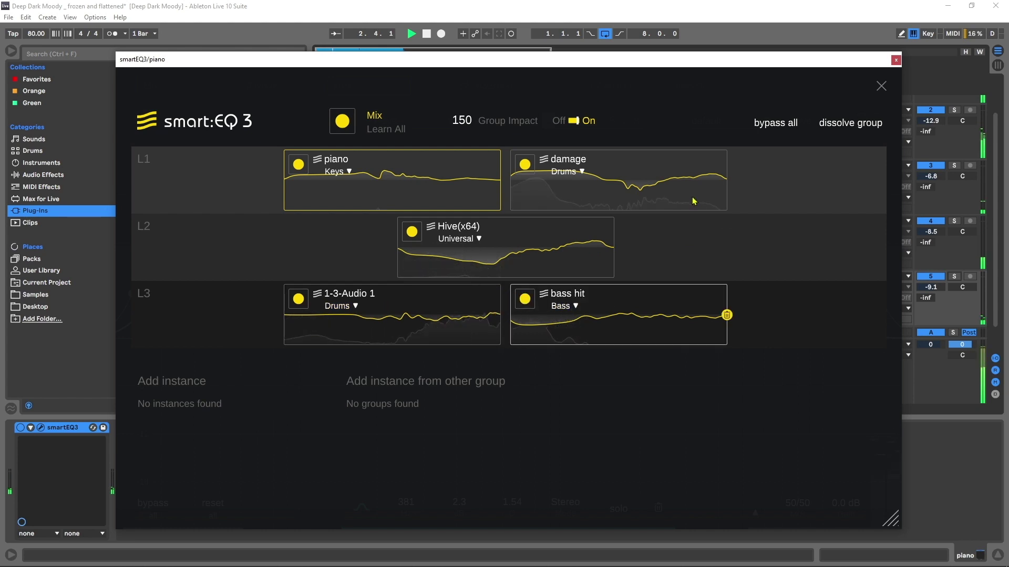
Step: Move bass hit and 1-3-Audio 1 into L2 beside Hive(x64)
drag(565, 306, 692, 206)
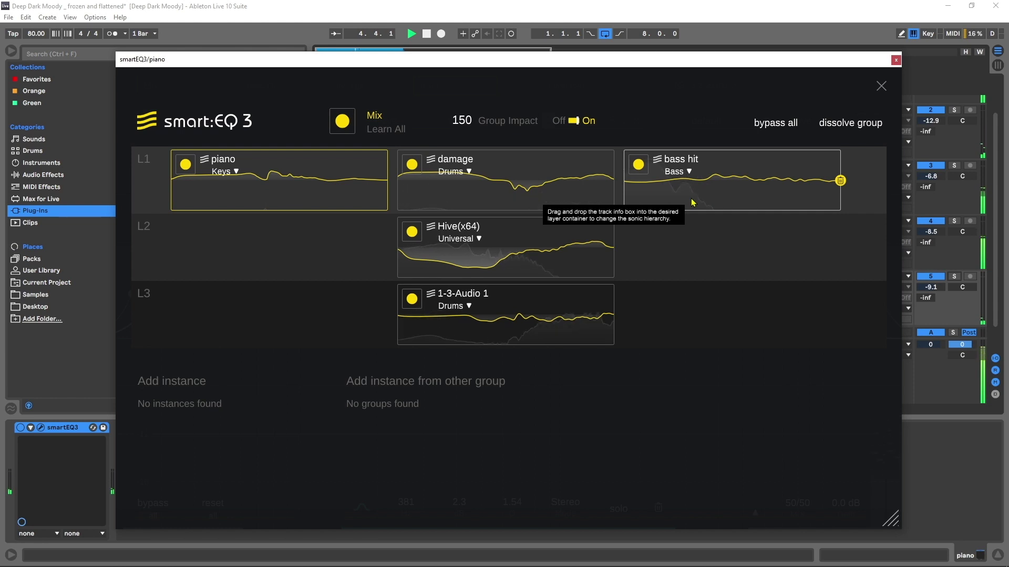
drag(692, 203, 682, 258)
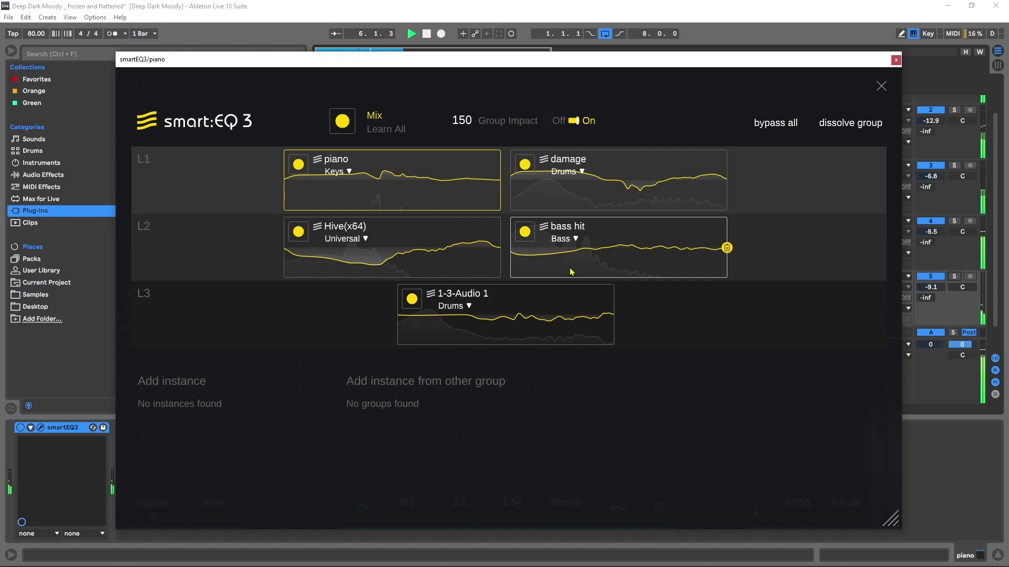
drag(499, 315, 464, 289)
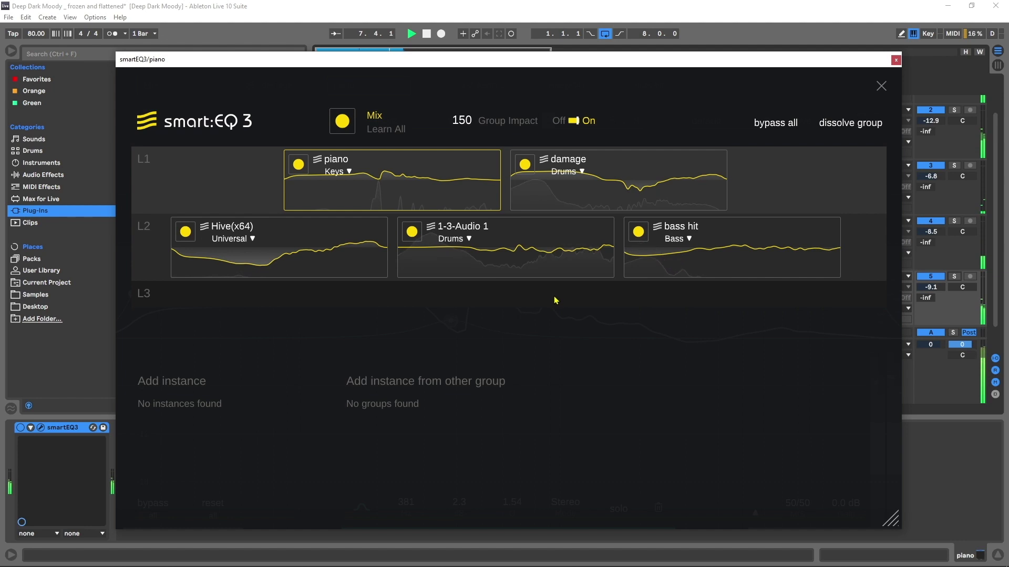
Step: Restart playback and use Learn All so all five Mix group instances re-learn their curves
key(space)
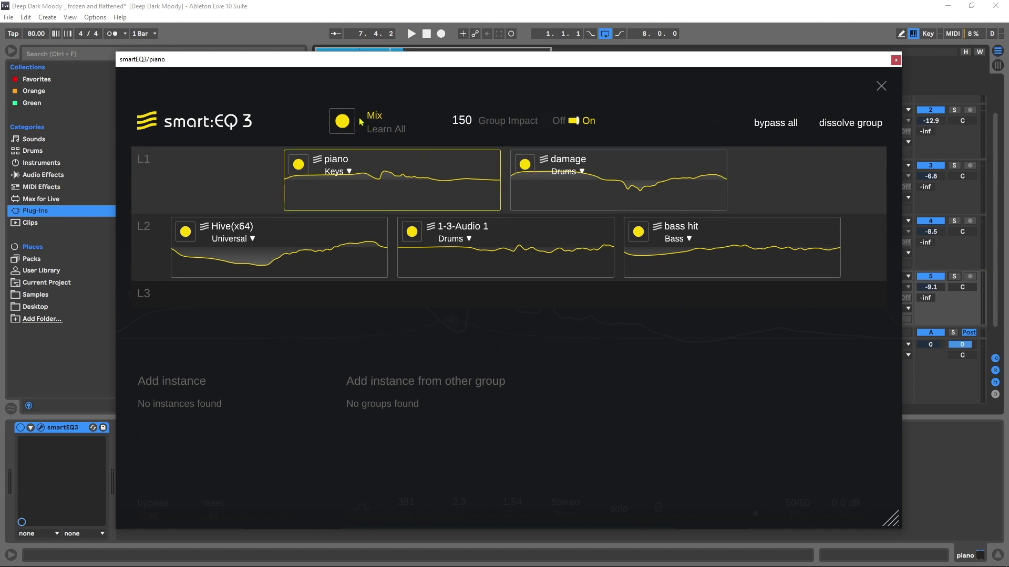
key(space)
click(342, 122)
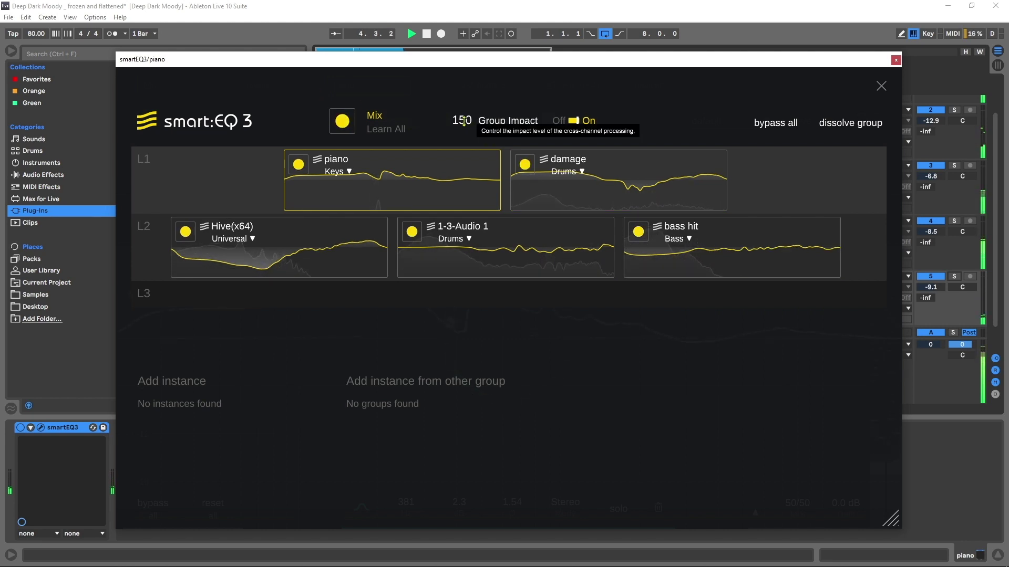
Step: Set Group Impact to 86, then compare with group processing and bypass-all toggled off and on
drag(461, 121, 461, 179)
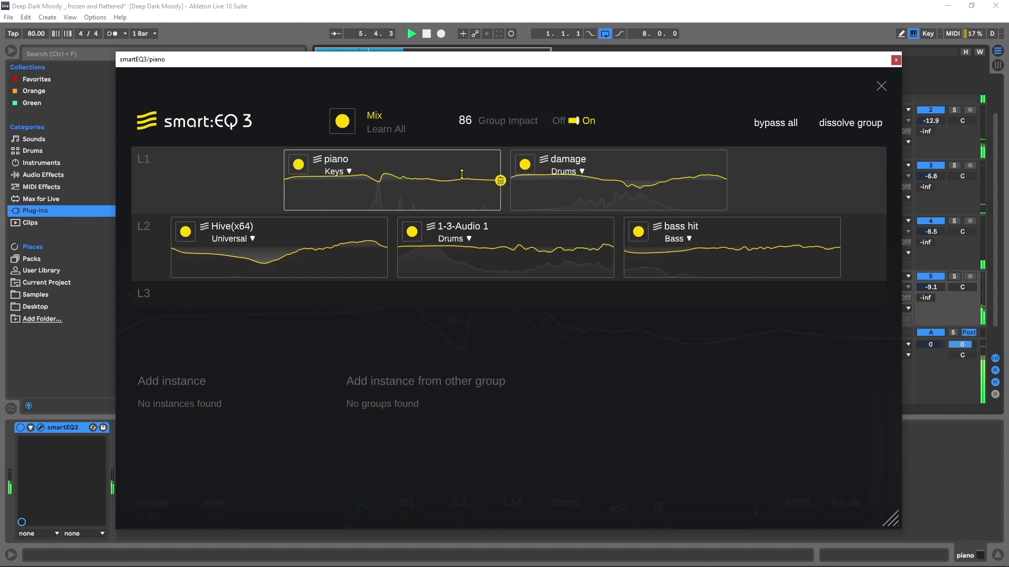
click(577, 122)
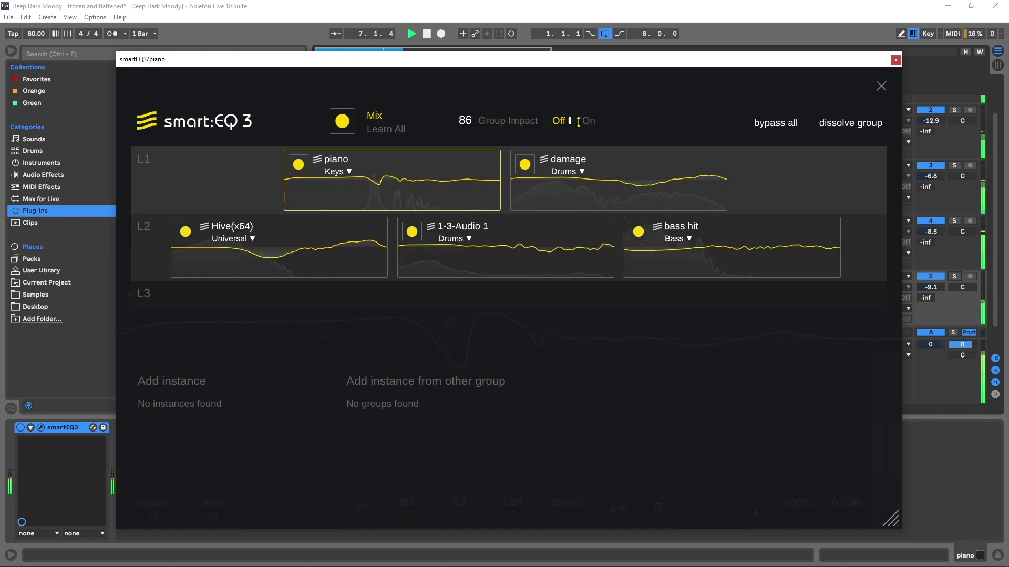
click(577, 121)
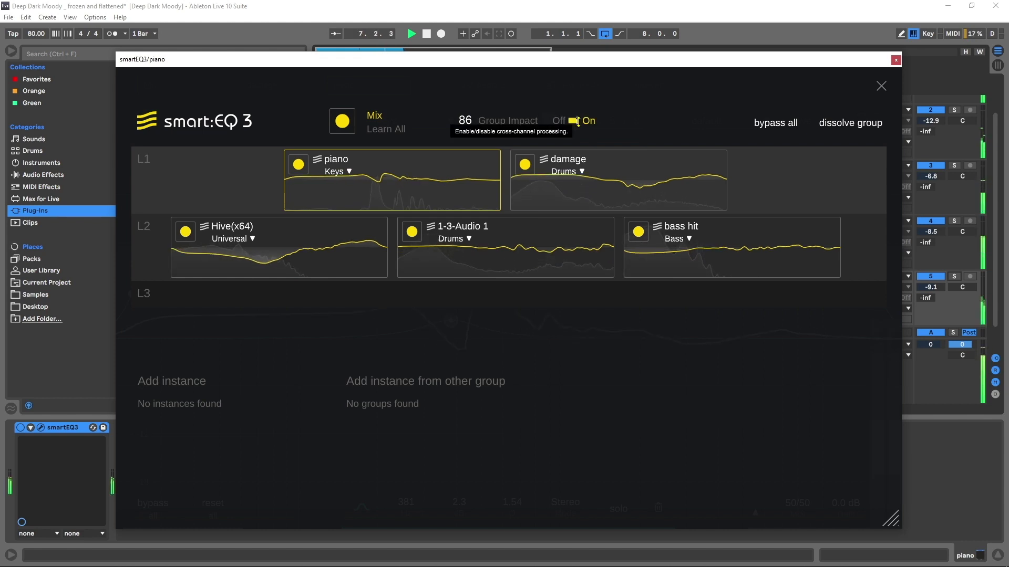
click(766, 125)
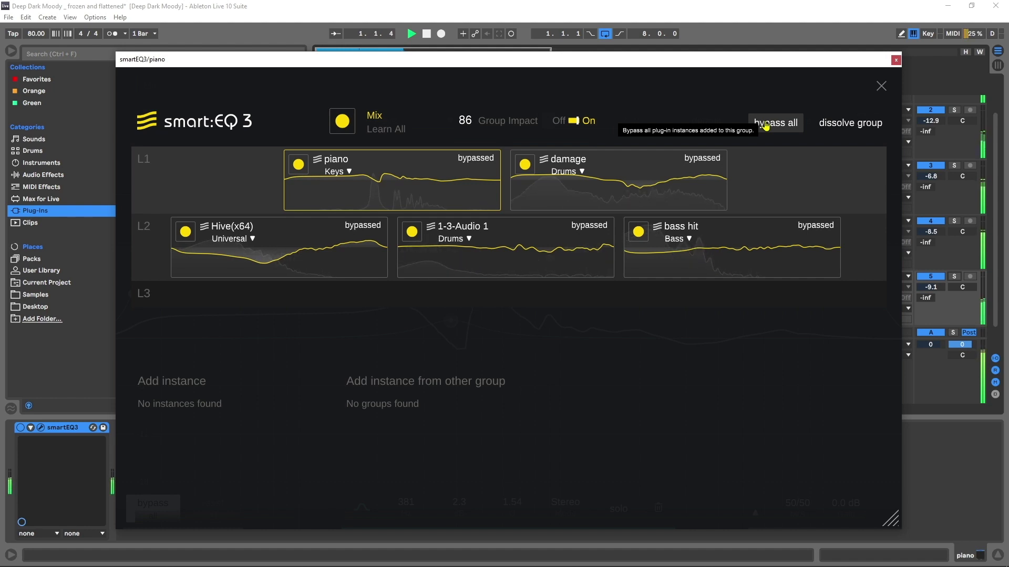
click(766, 125)
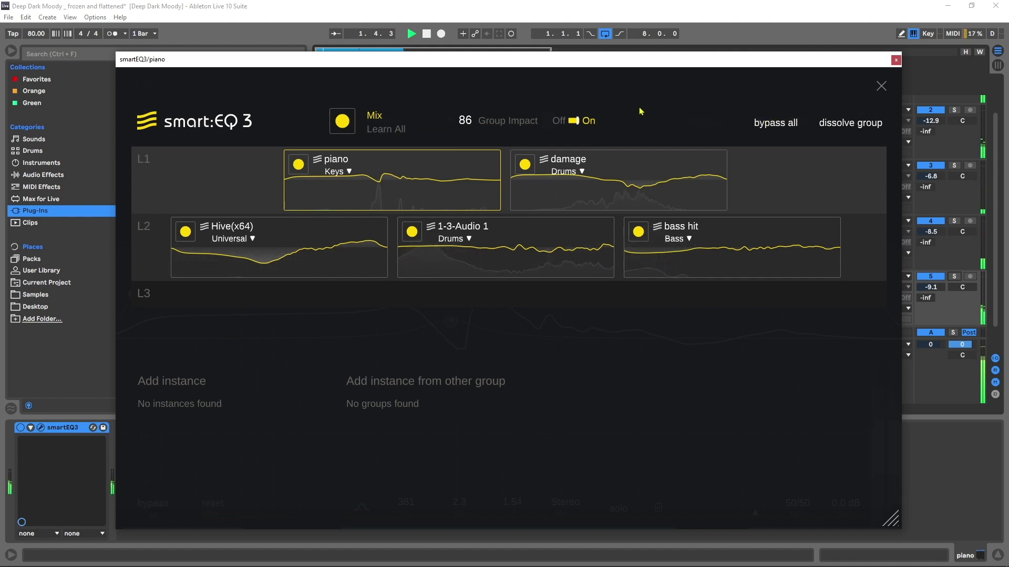
Step: Move the 1-3-Audio 1 track down into layer L3
mouse_move(587, 192)
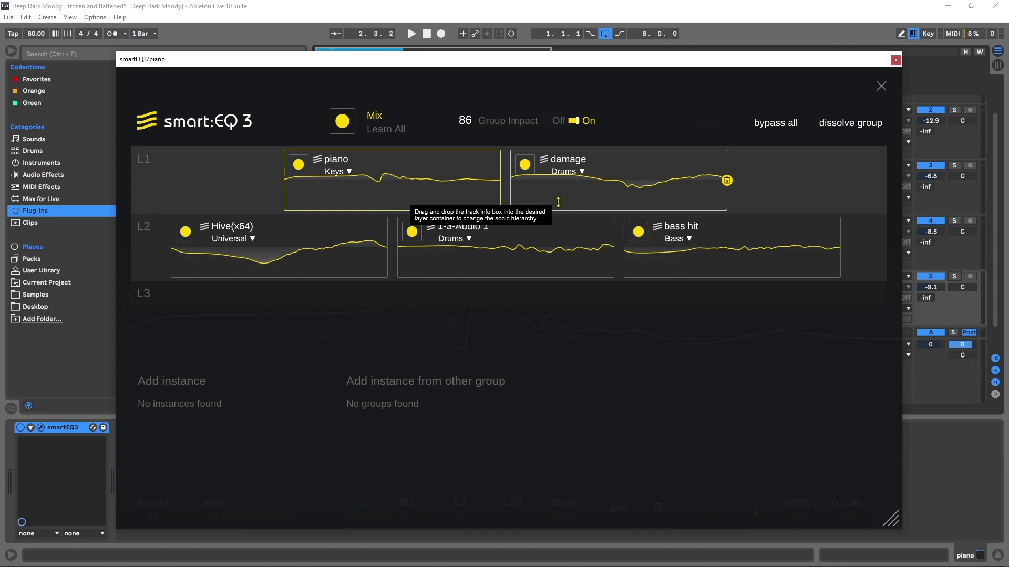
mouse_move(456, 188)
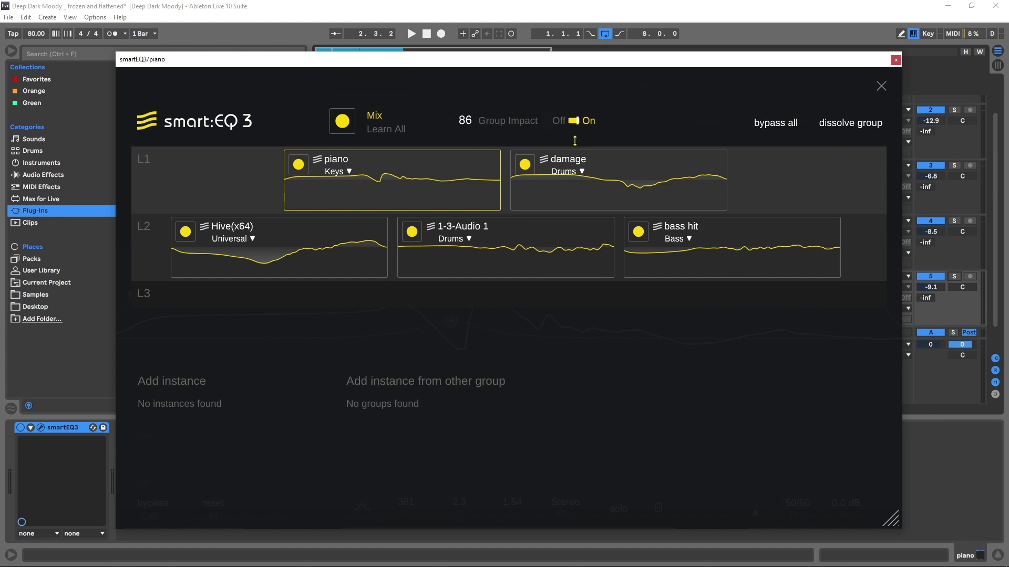
drag(517, 258, 407, 289)
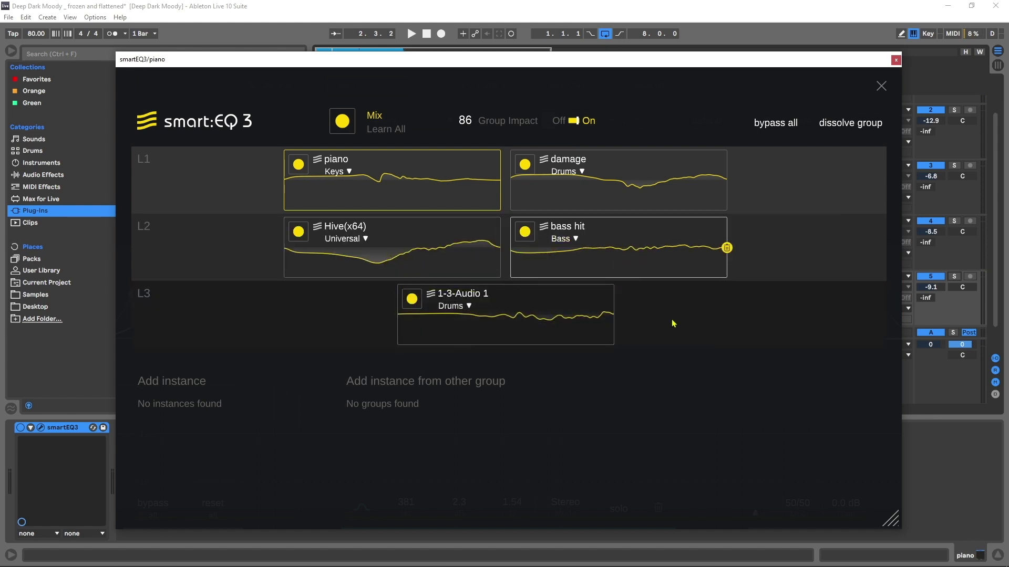
Step: Drop bass hit into L3 beside 1-3-Audio 1, then A/B group processing off and on
click(560, 239)
drag(561, 238, 555, 307)
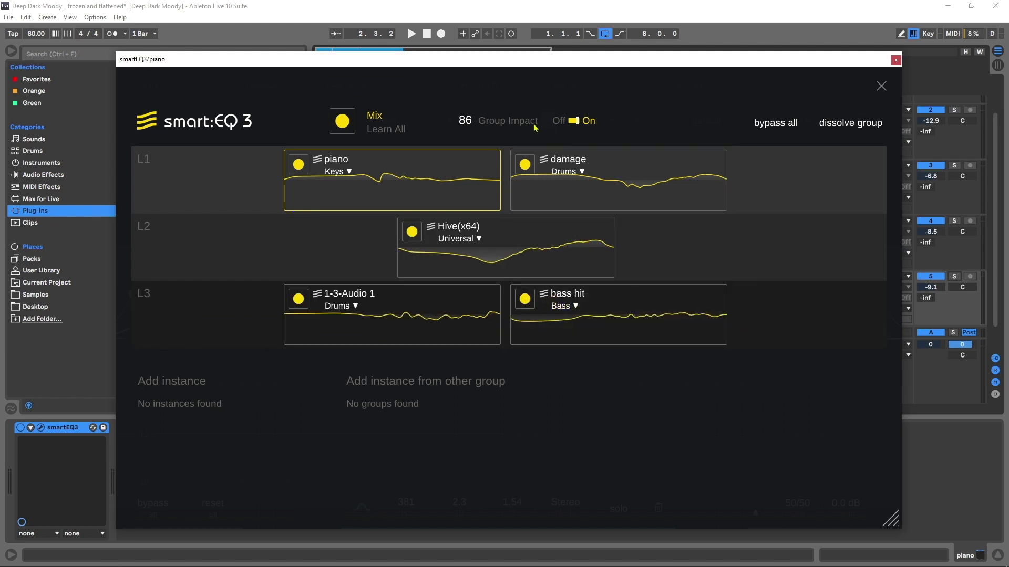
click(574, 122)
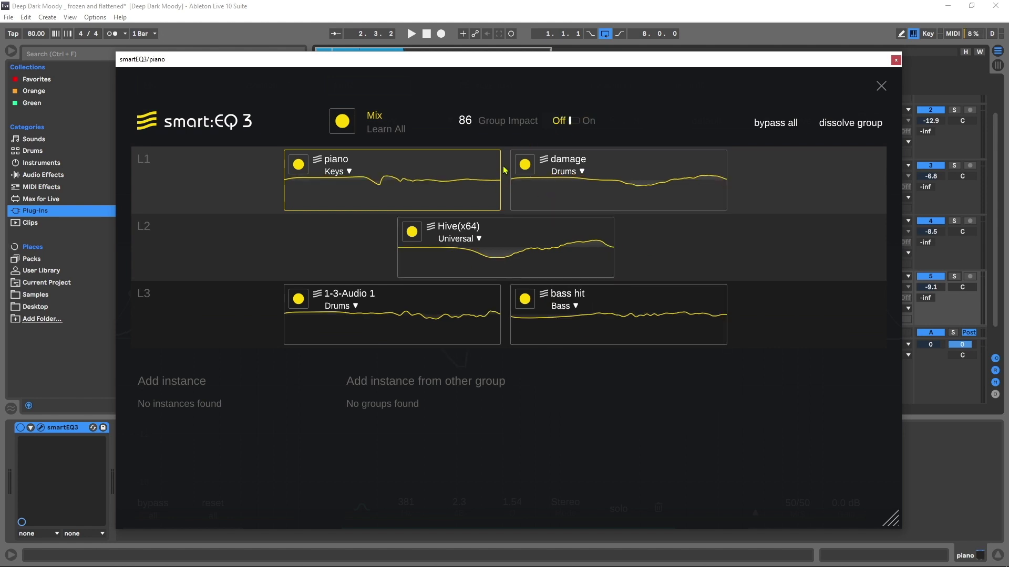
click(571, 121)
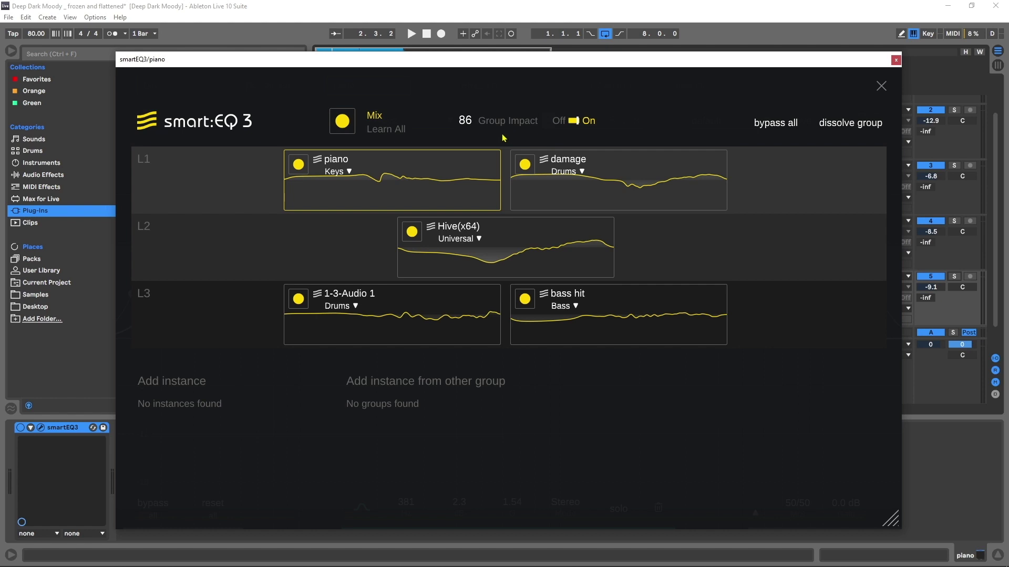
scroll(470, 123, down, 3)
Step: Show the piano instance's EQ with its Keys curve and 381 Hz bell filter
click(427, 163)
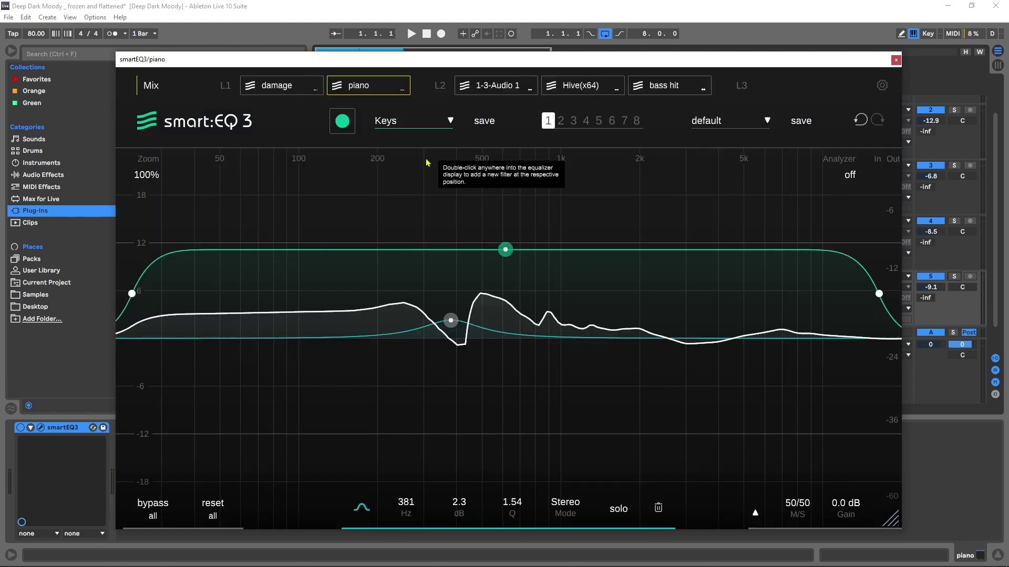